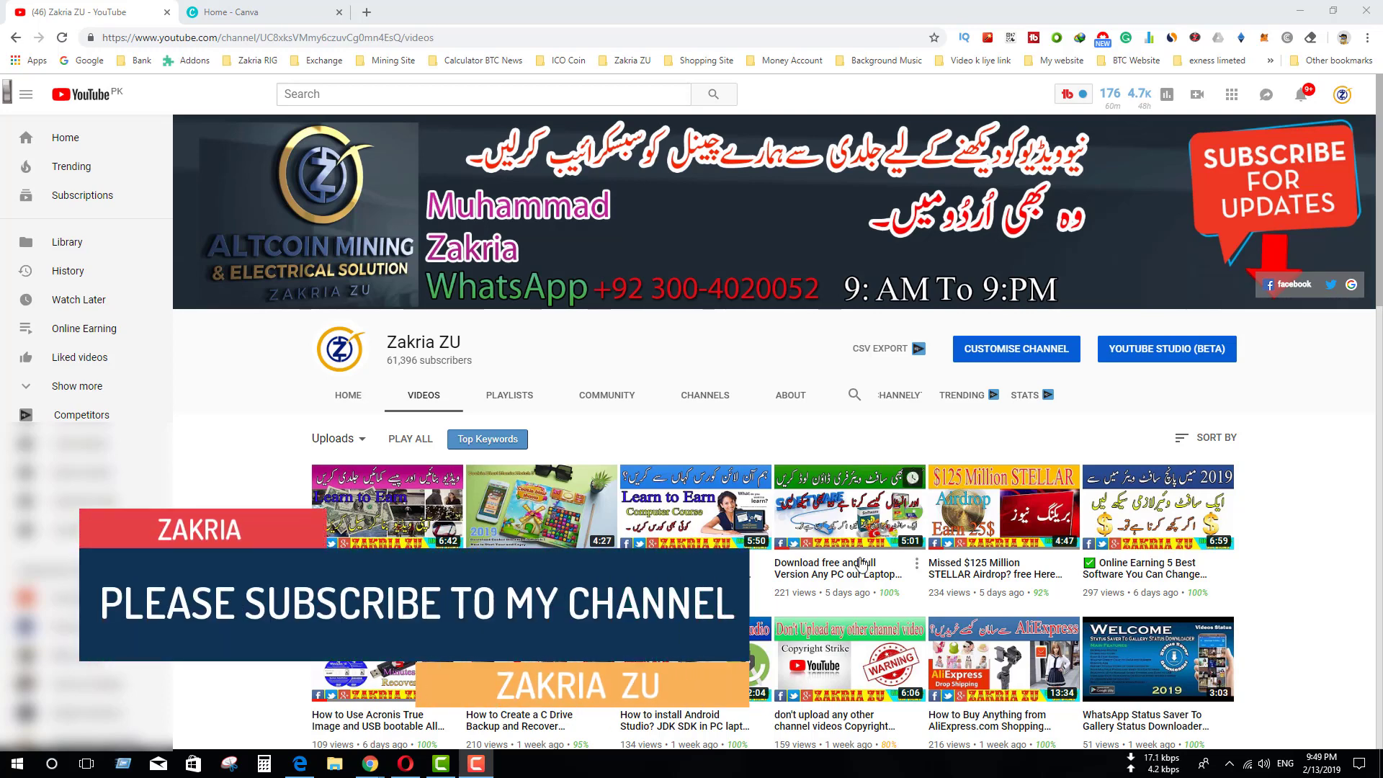
Step: Switch to the Canva home page and create a blank Facebook Cover design
left_click(219, 10)
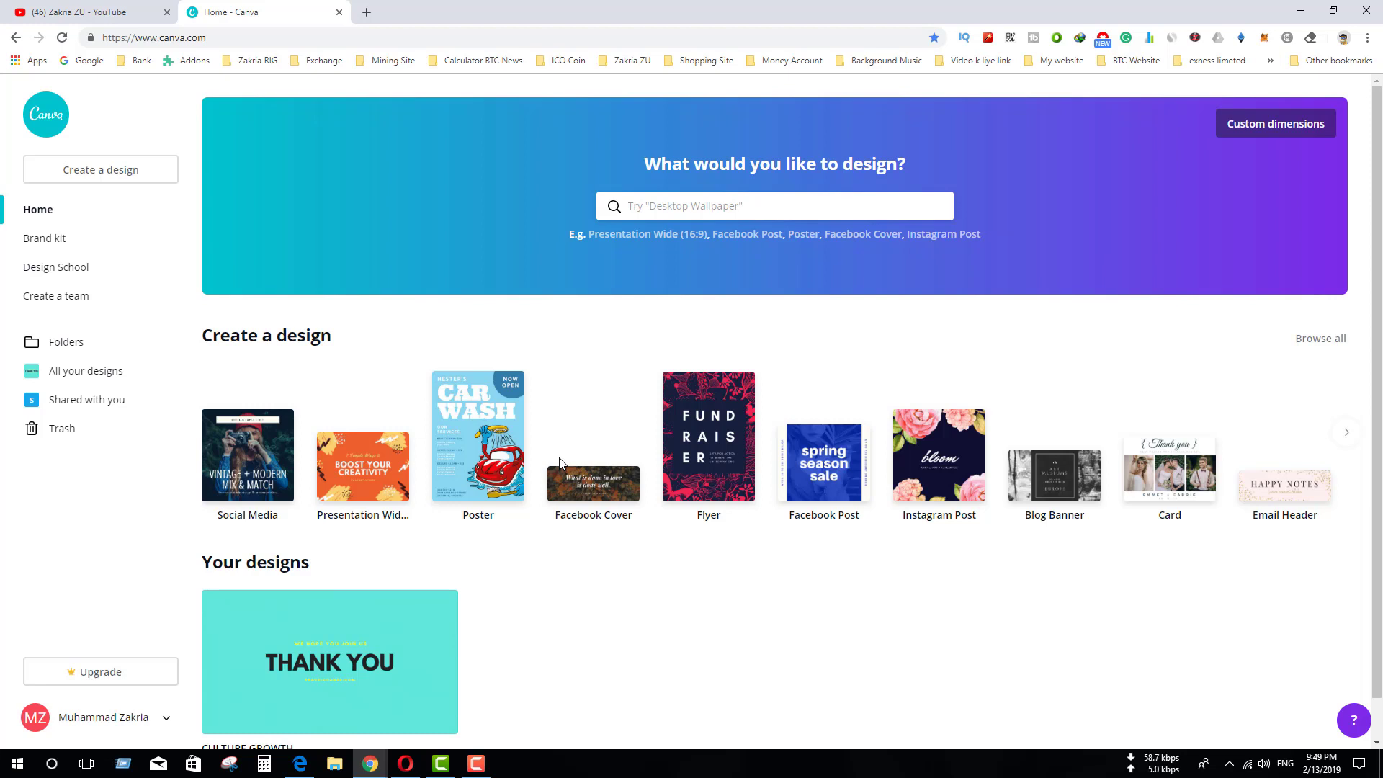
left_click(708, 205)
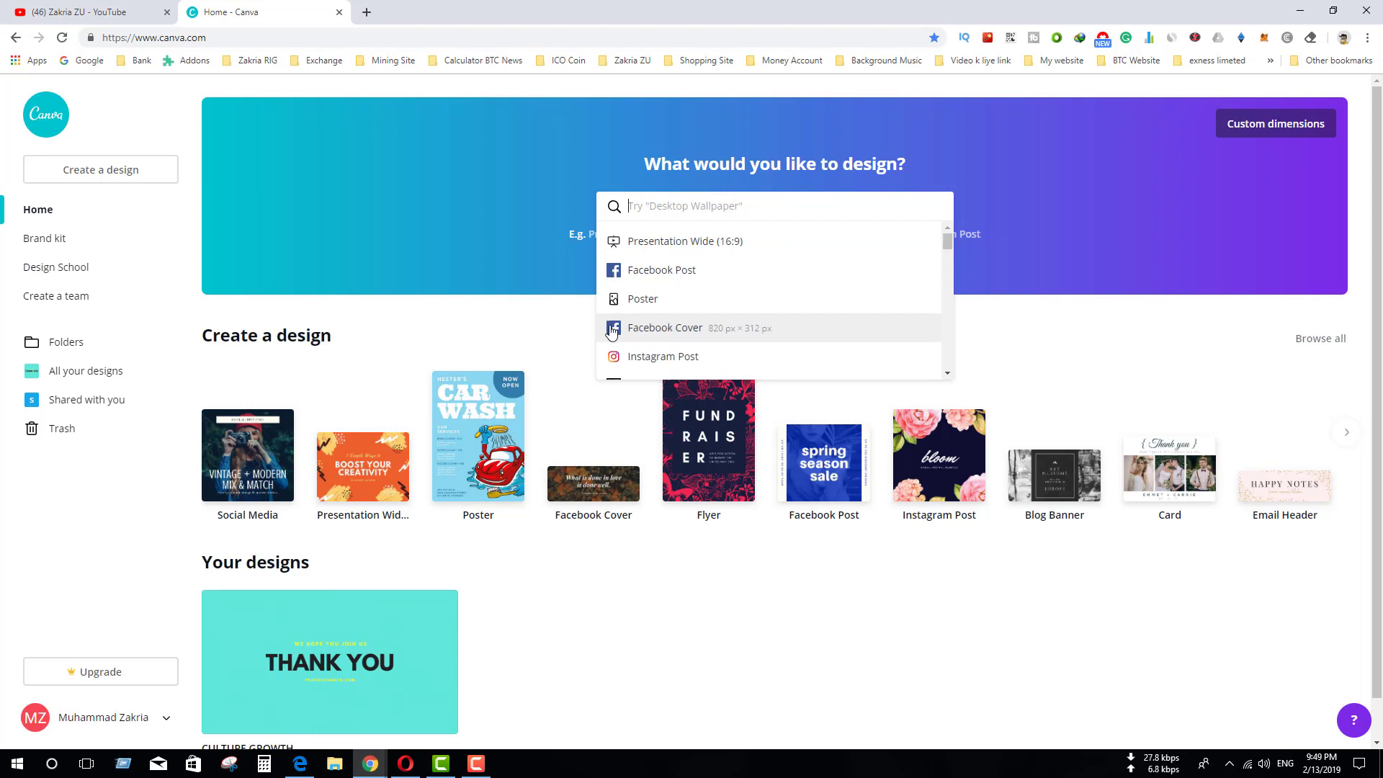
left_click(694, 329)
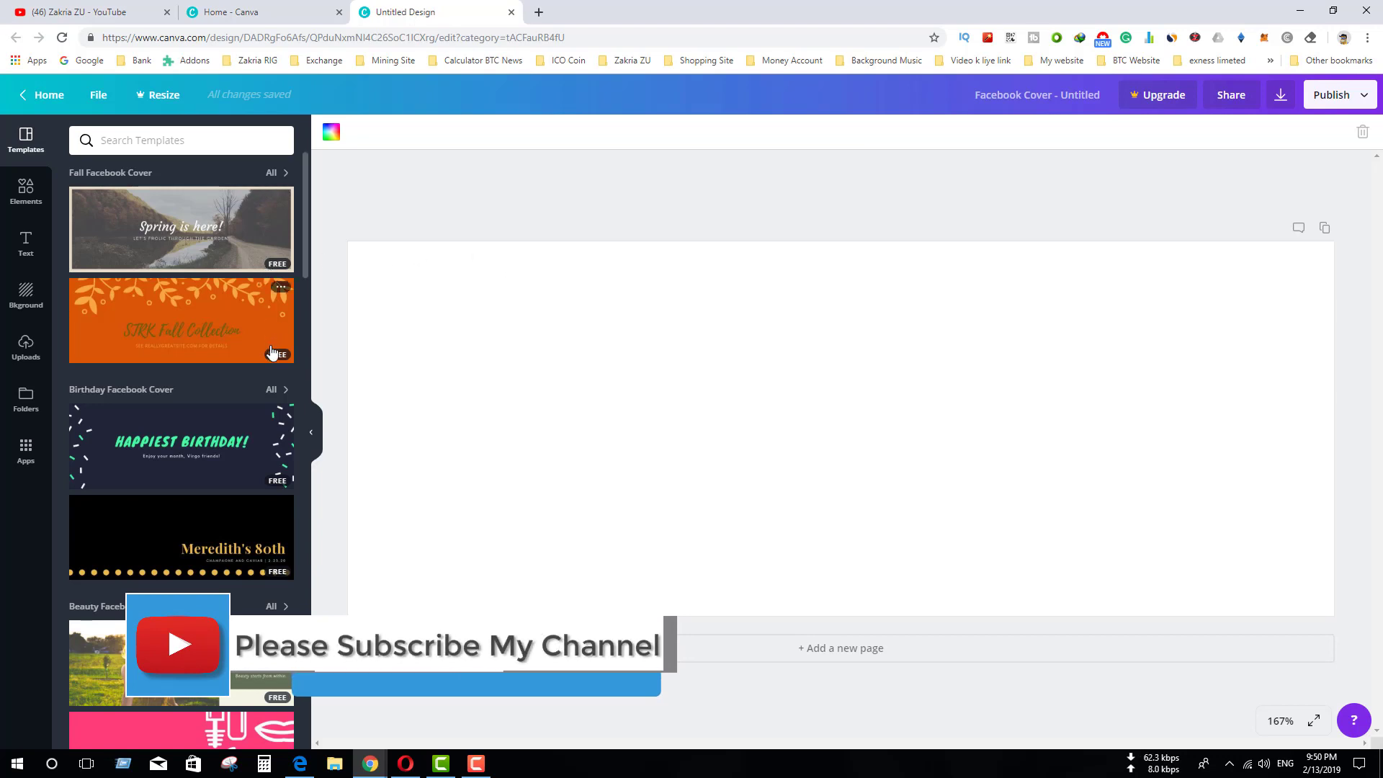
Step: Browse the Facebook Cover templates and apply the "Try out a new sport!" template to the blank page
scroll(270, 353, "down", 2)
scroll(271, 353, "down", 4)
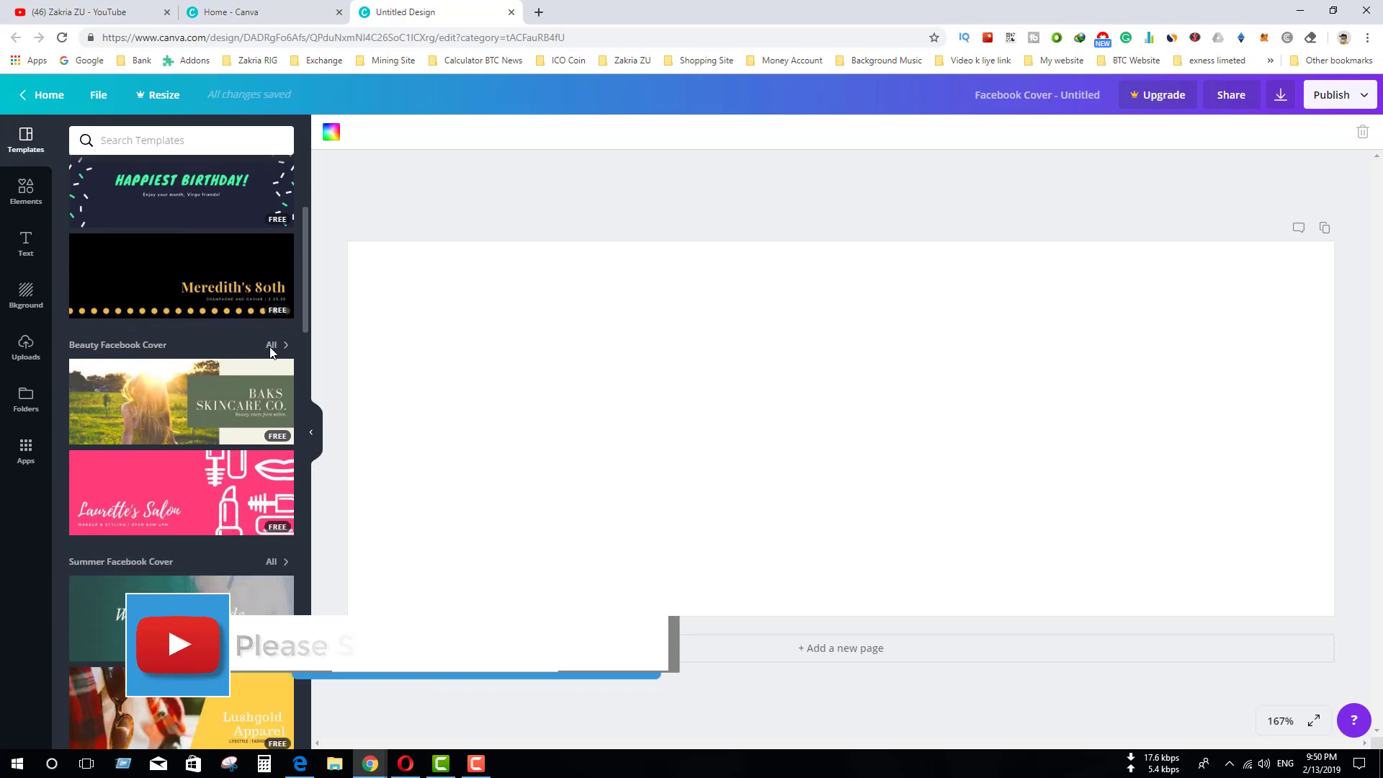
scroll(269, 347, "down", 6)
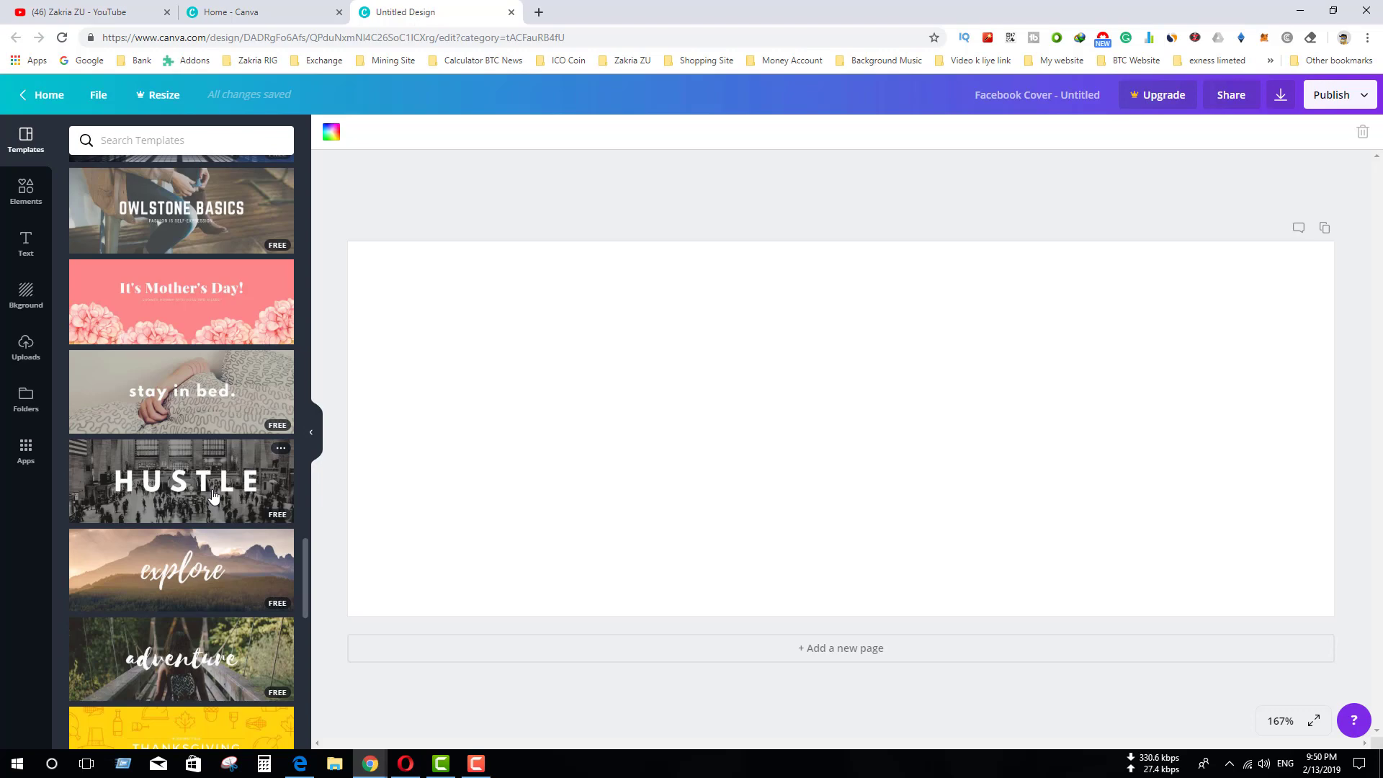
scroll(213, 495, "down", 5)
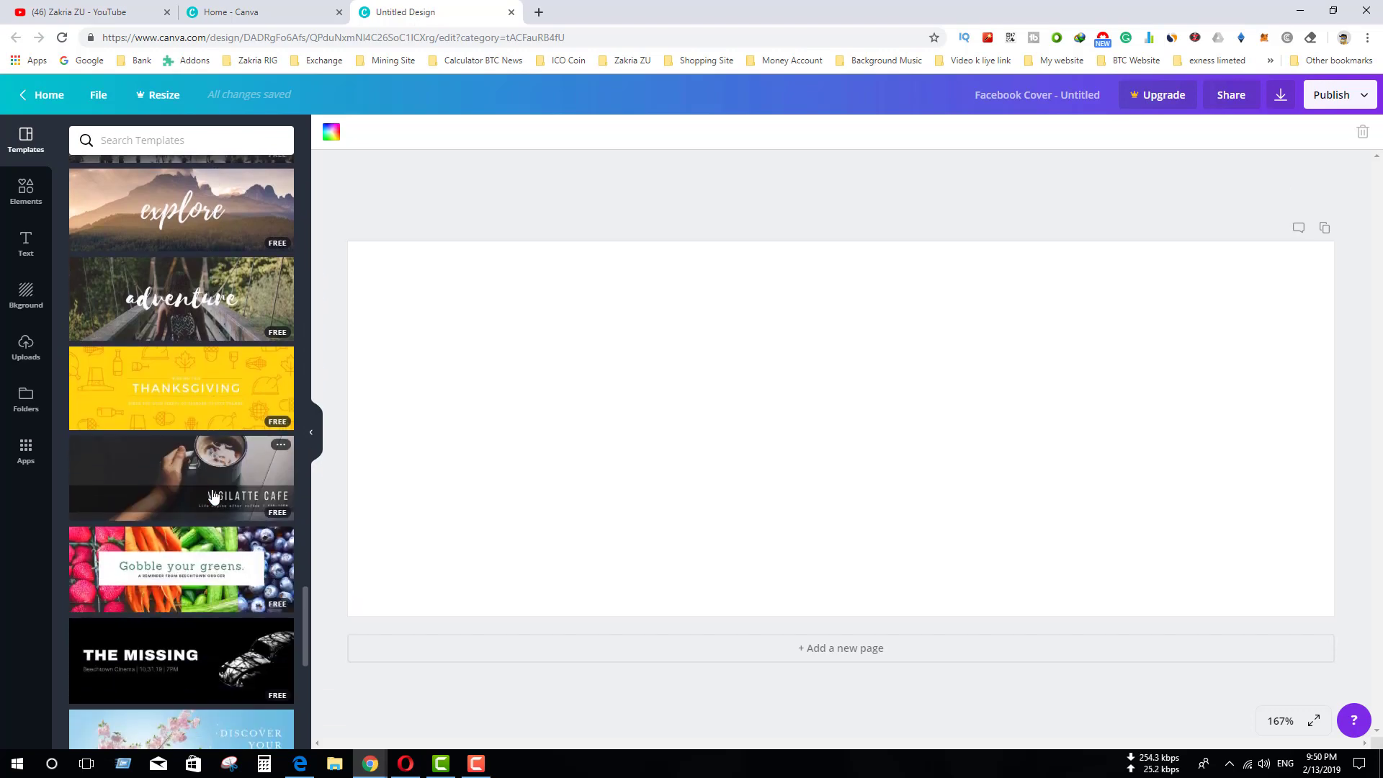
scroll(213, 495, "down", 15)
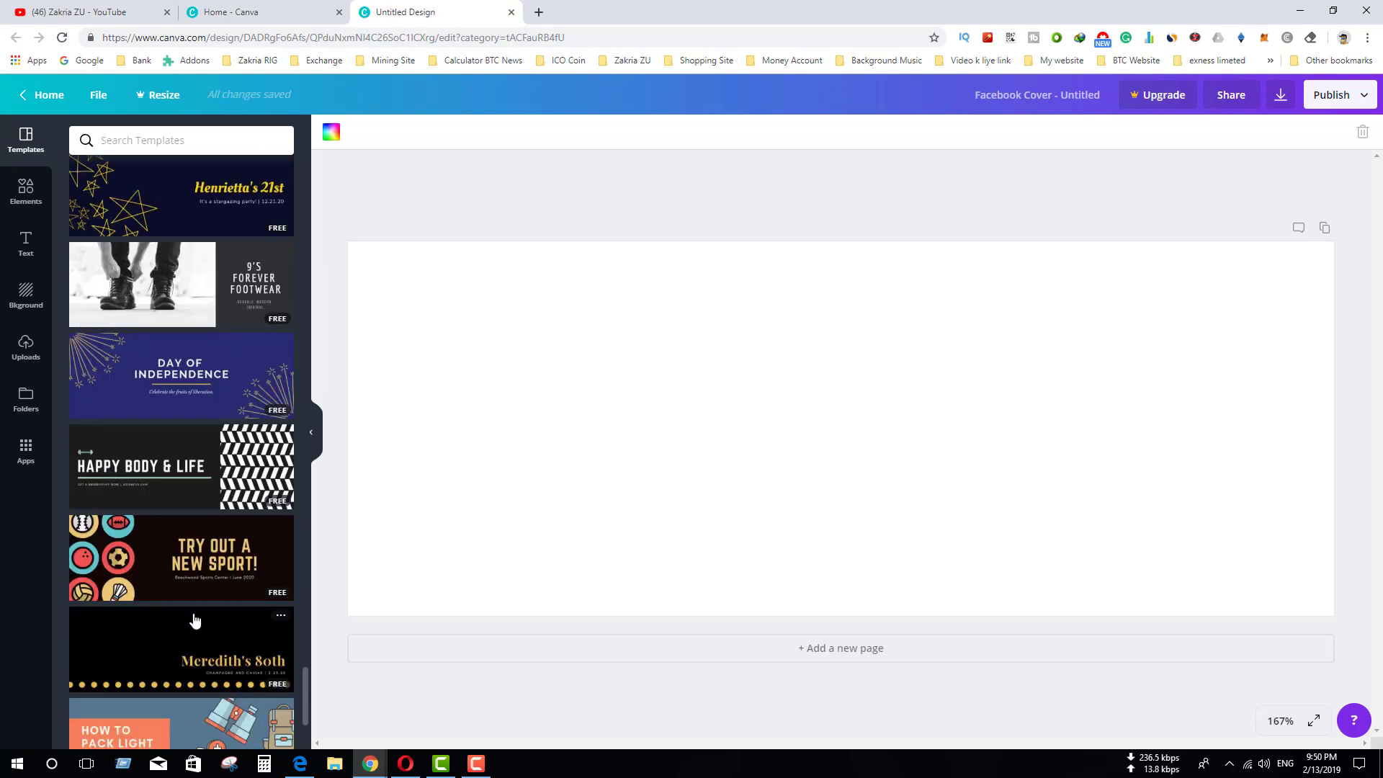
left_click(191, 564)
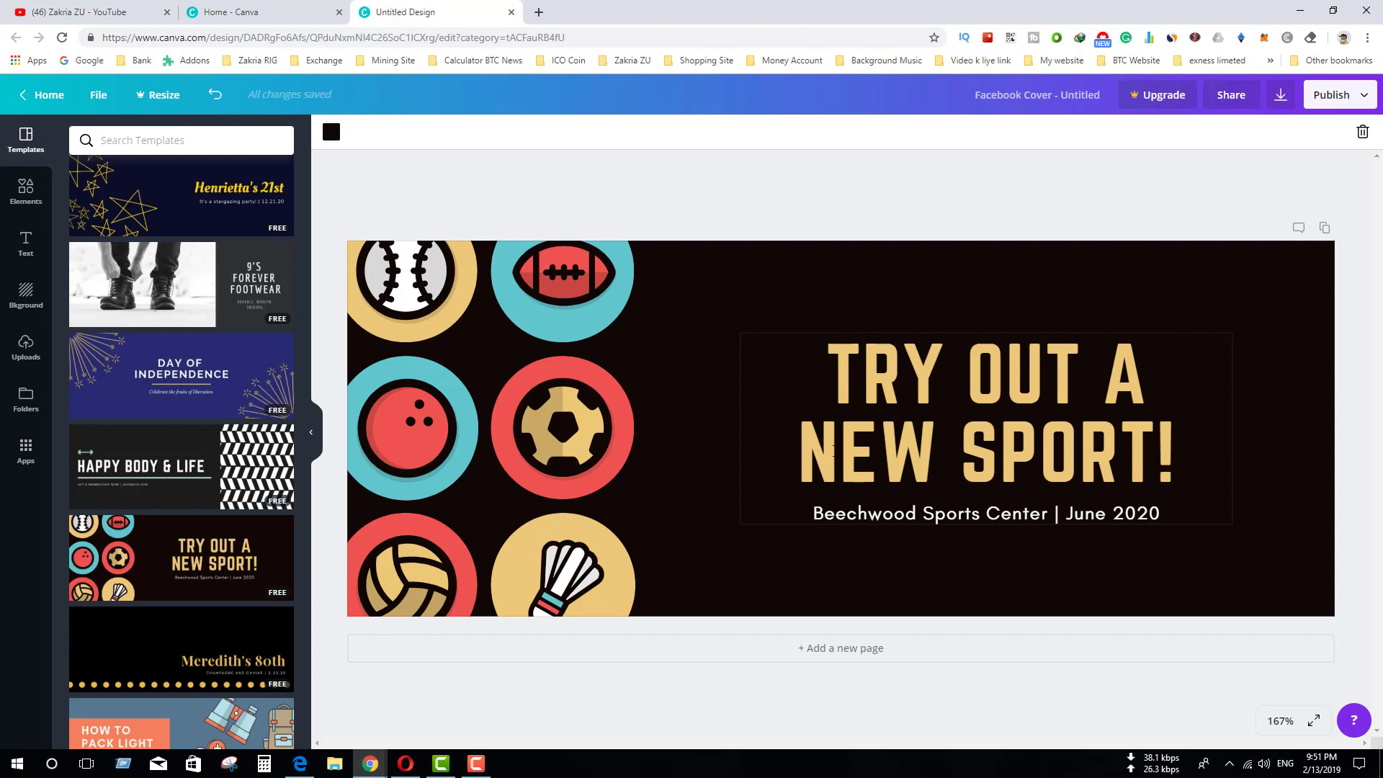
Step: Select individual sport icons on the cover to inspect them as separate elements
left_click(551, 425)
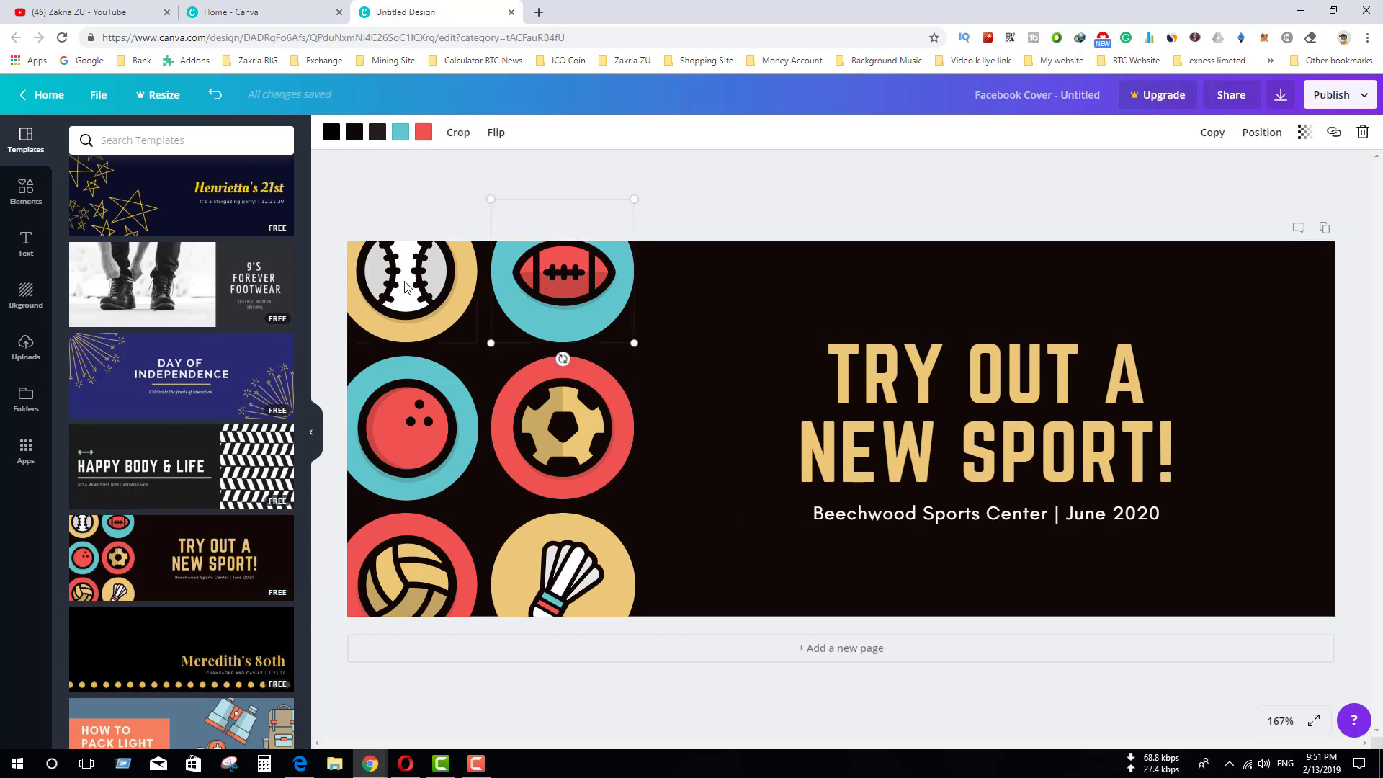
left_click(402, 562)
left_click(548, 569)
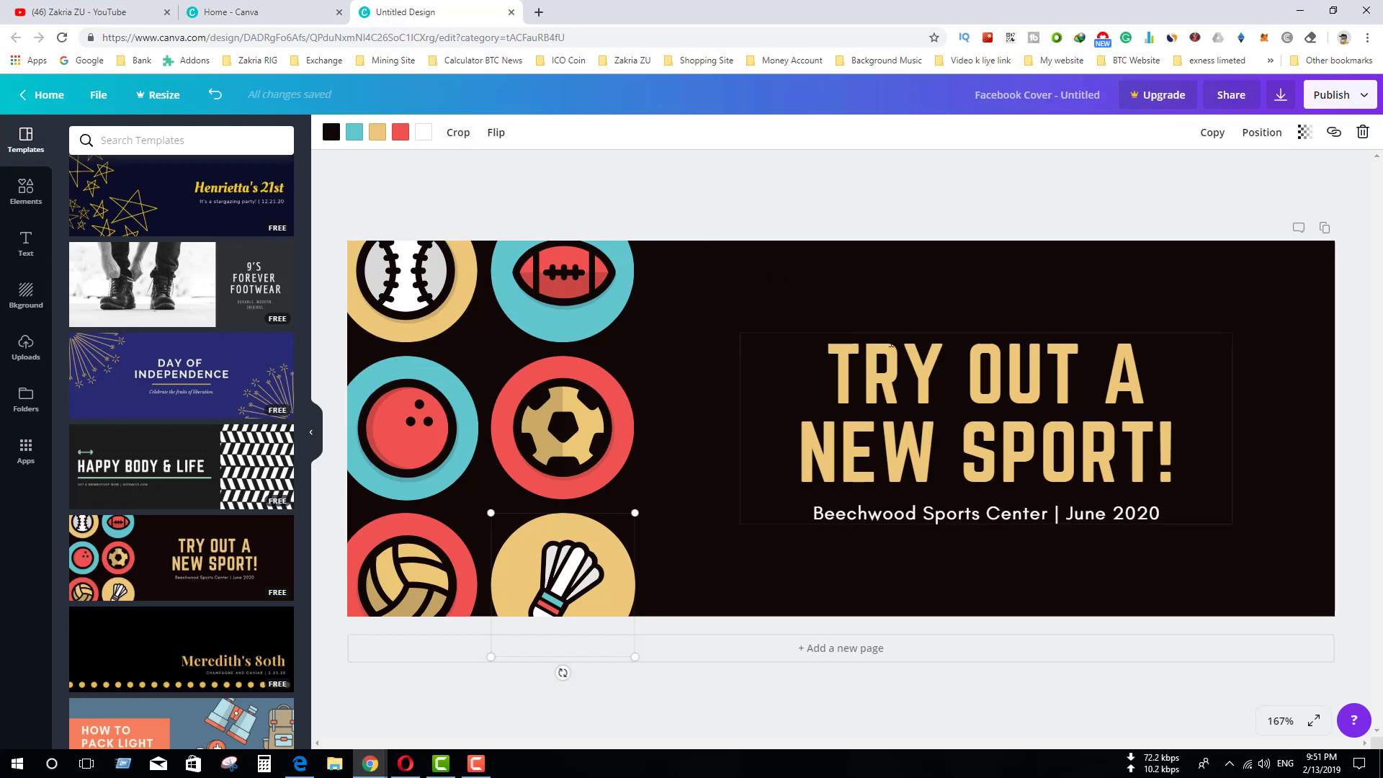
Step: Download the Facebook cover design as a PNG file
left_click(1365, 98)
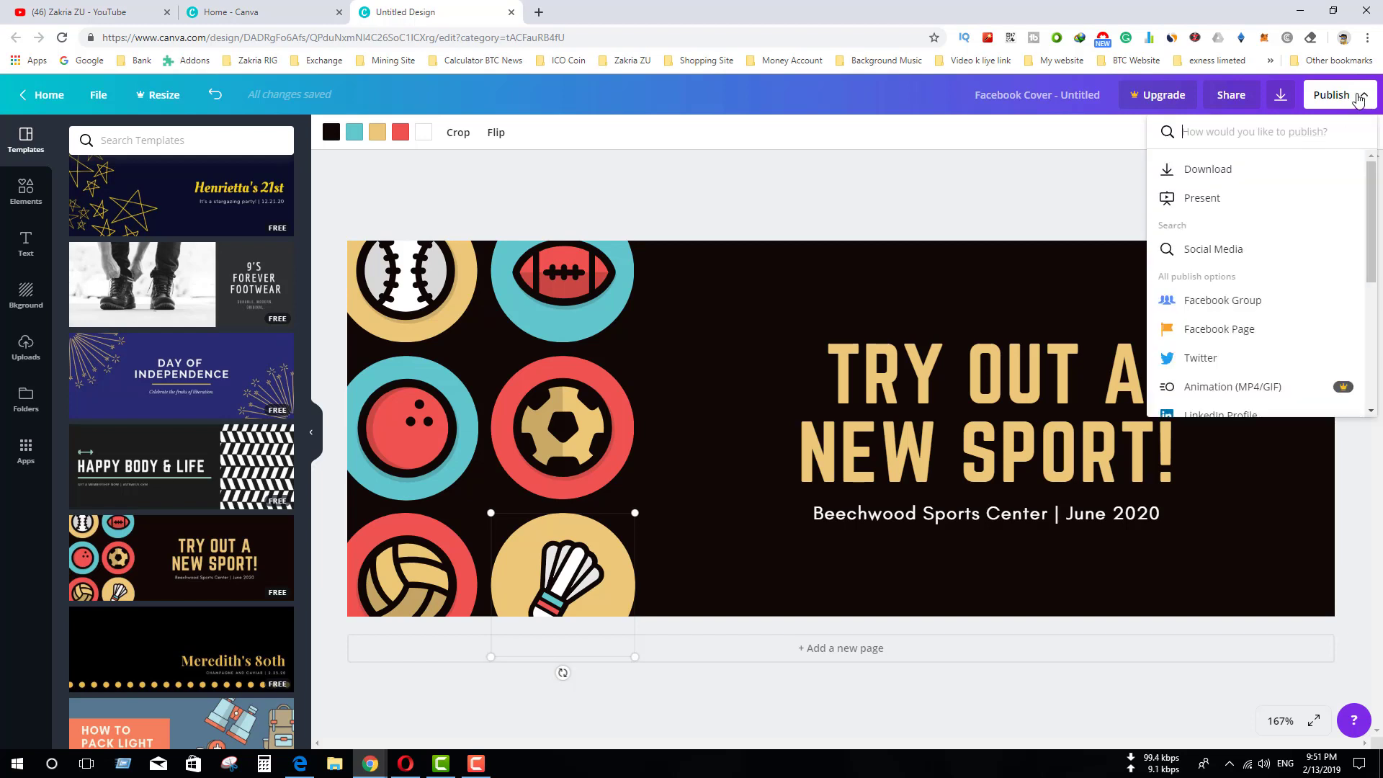
left_click(1233, 171)
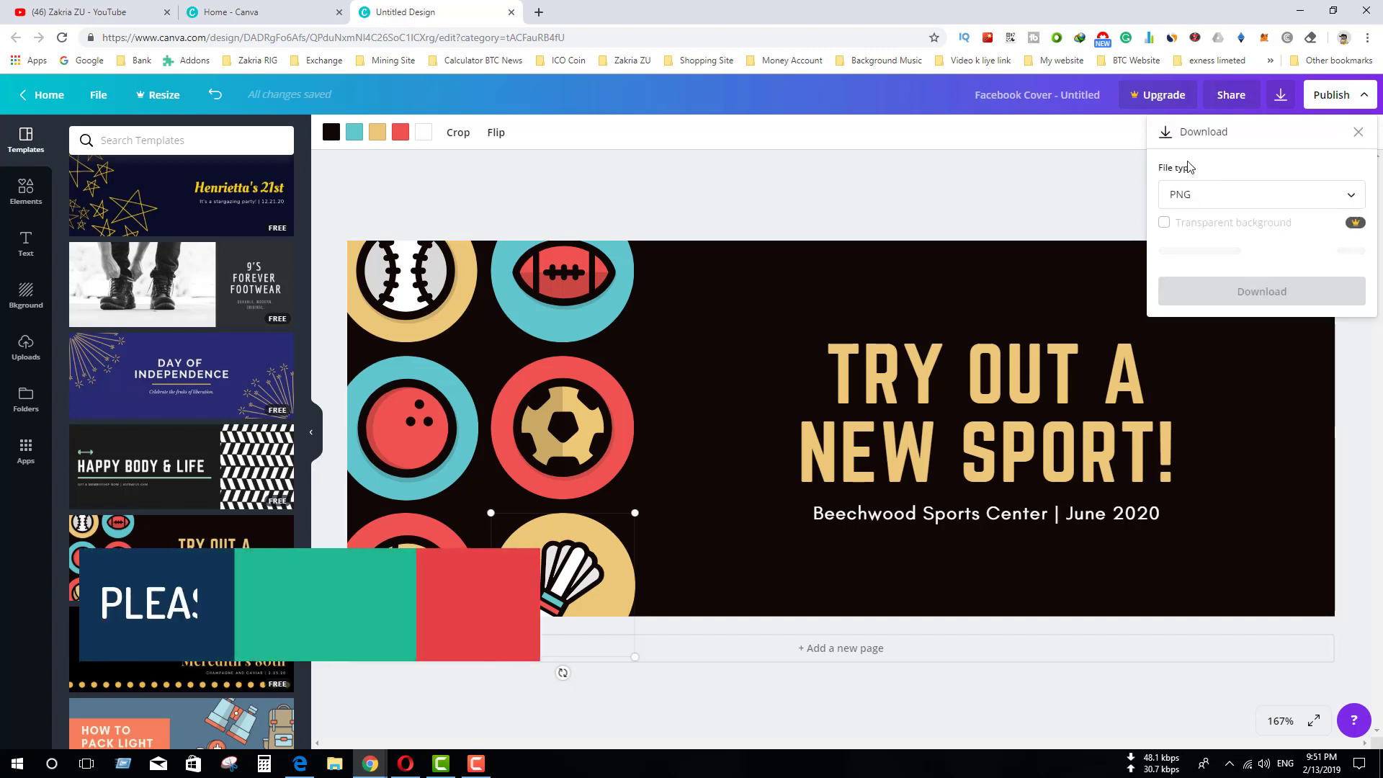
left_click(1341, 199)
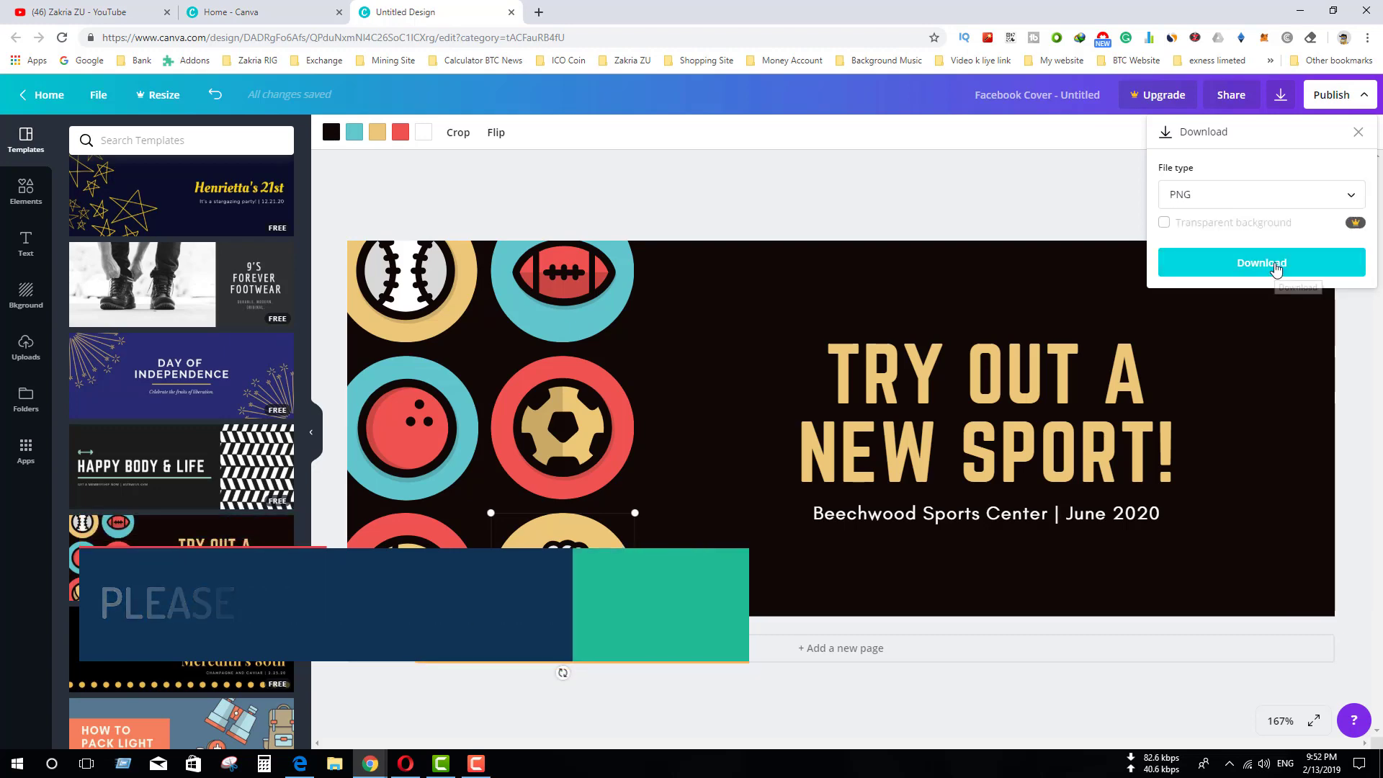
left_click(1261, 263)
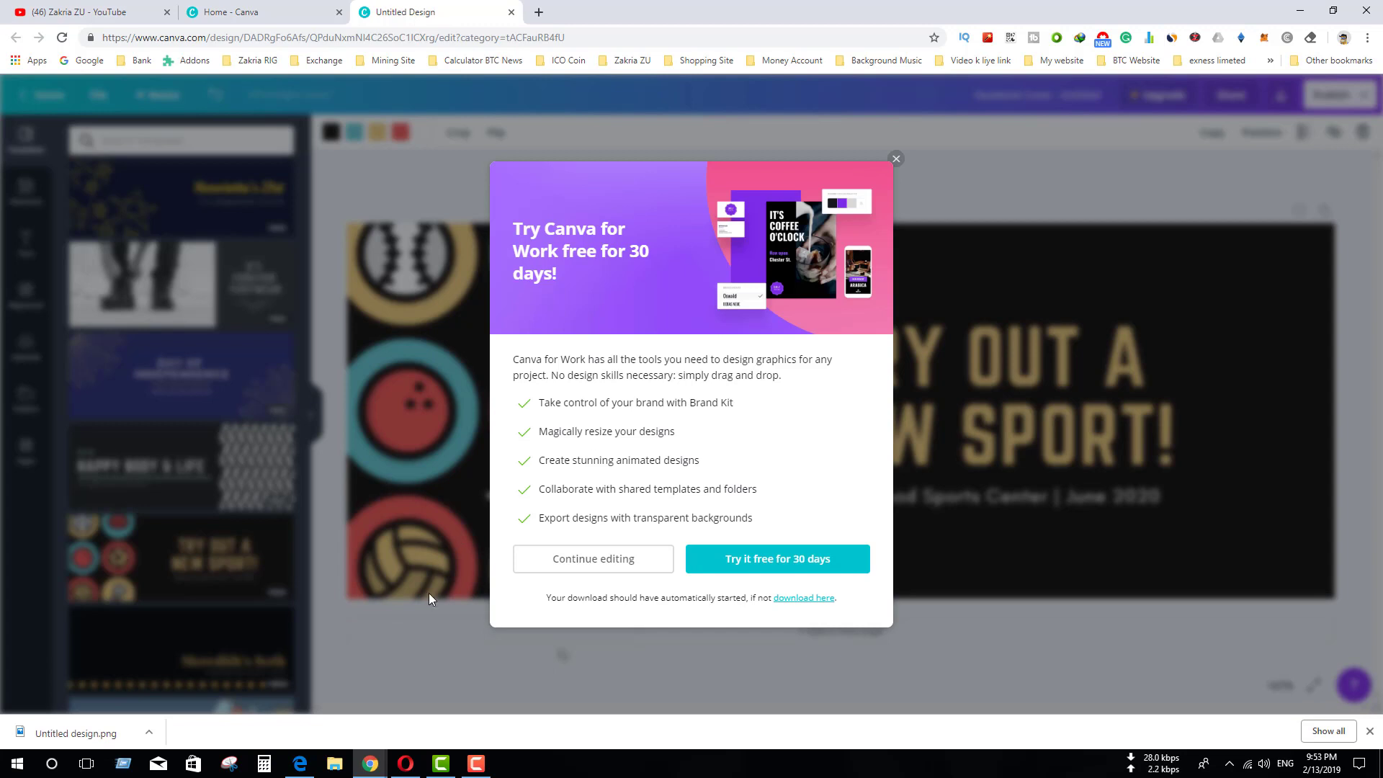
Step: View the downloaded "Untitled design" image from its folder, then close the viewer, the folder and the Canva for Work trial offer
left_click(149, 733)
left_click(196, 681)
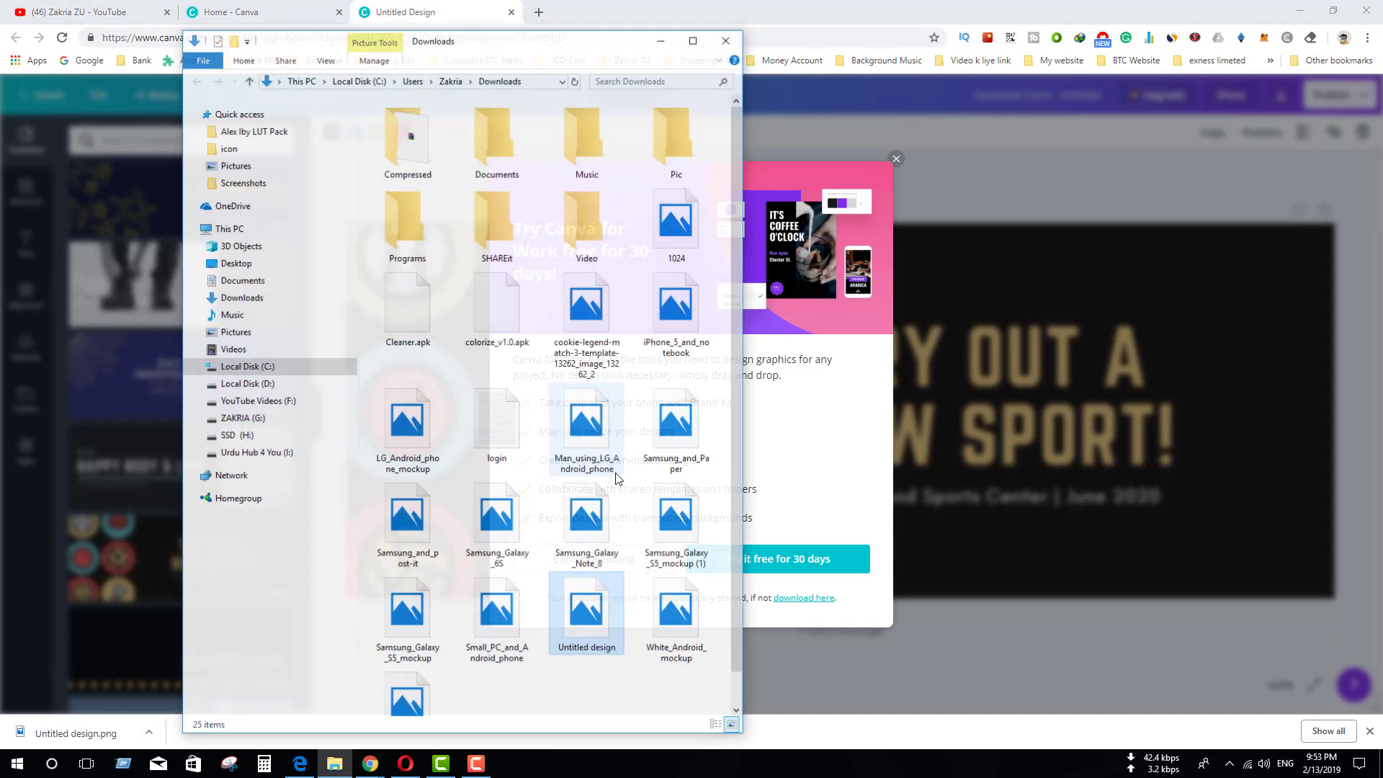
double_click(584, 617)
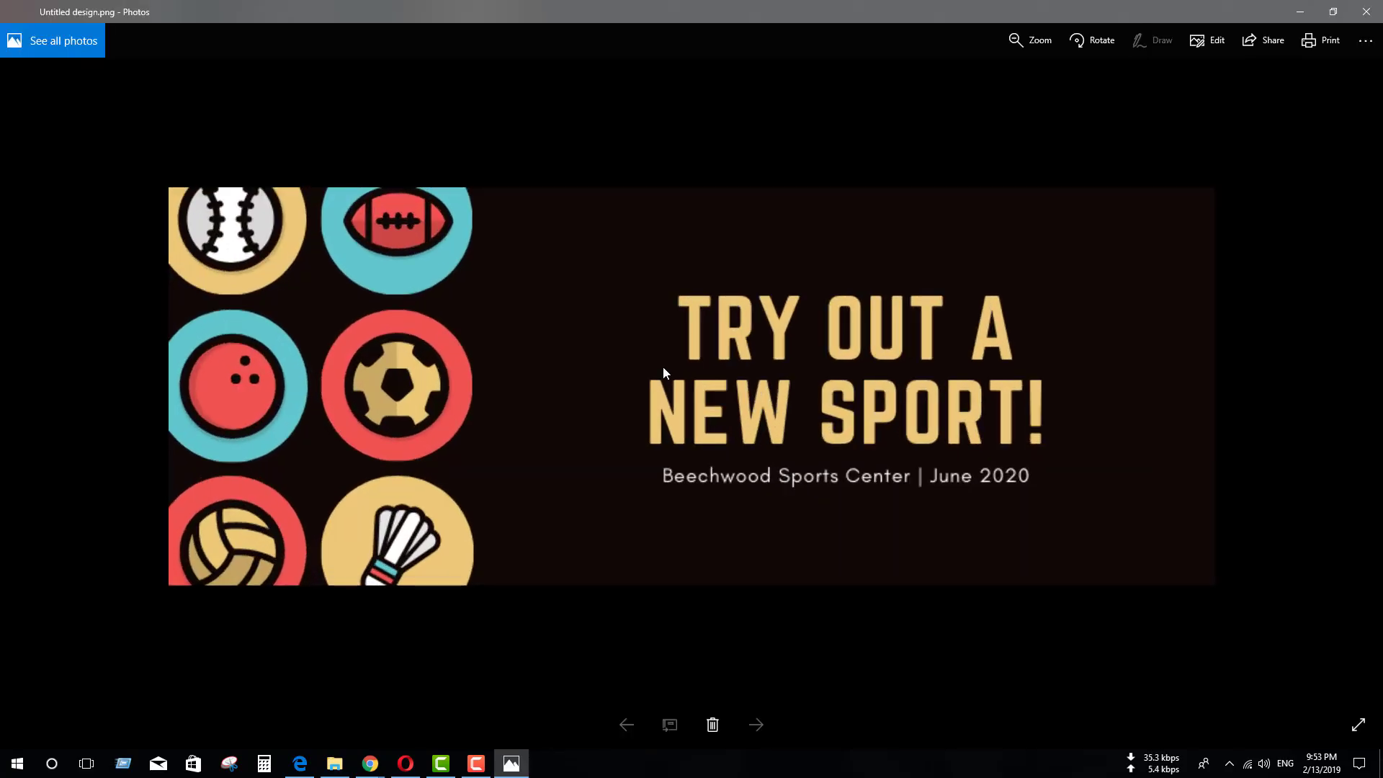
scroll(663, 366, "down", 4)
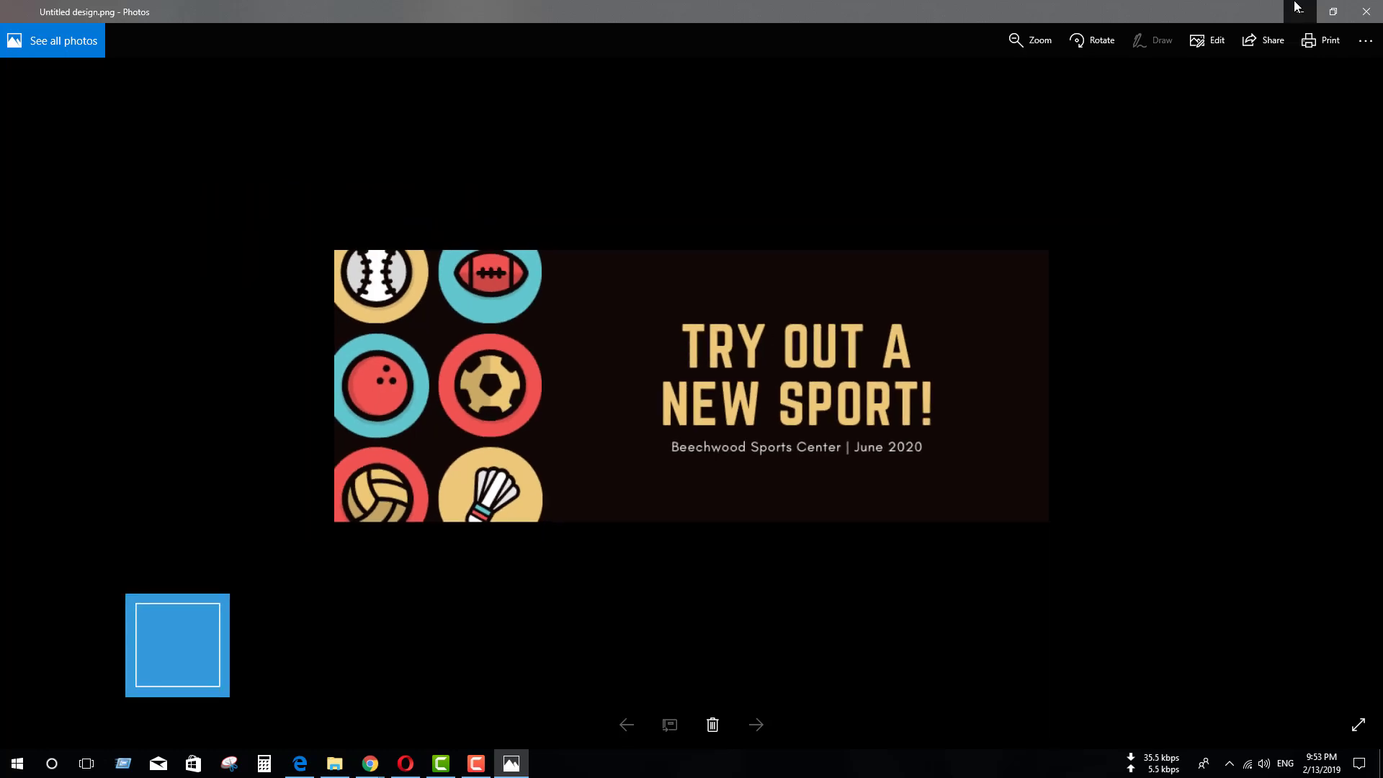
left_click(1369, 12)
left_click(667, 41)
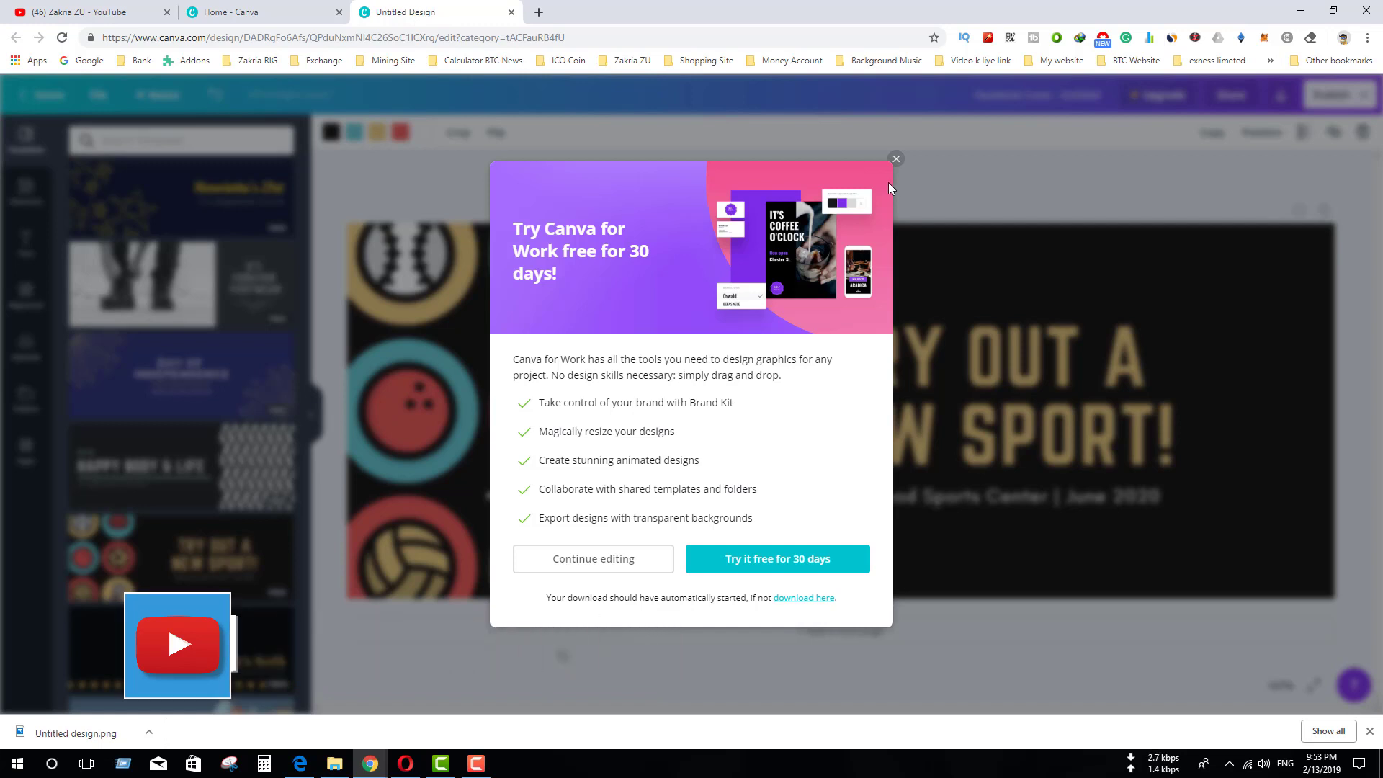
left_click(896, 160)
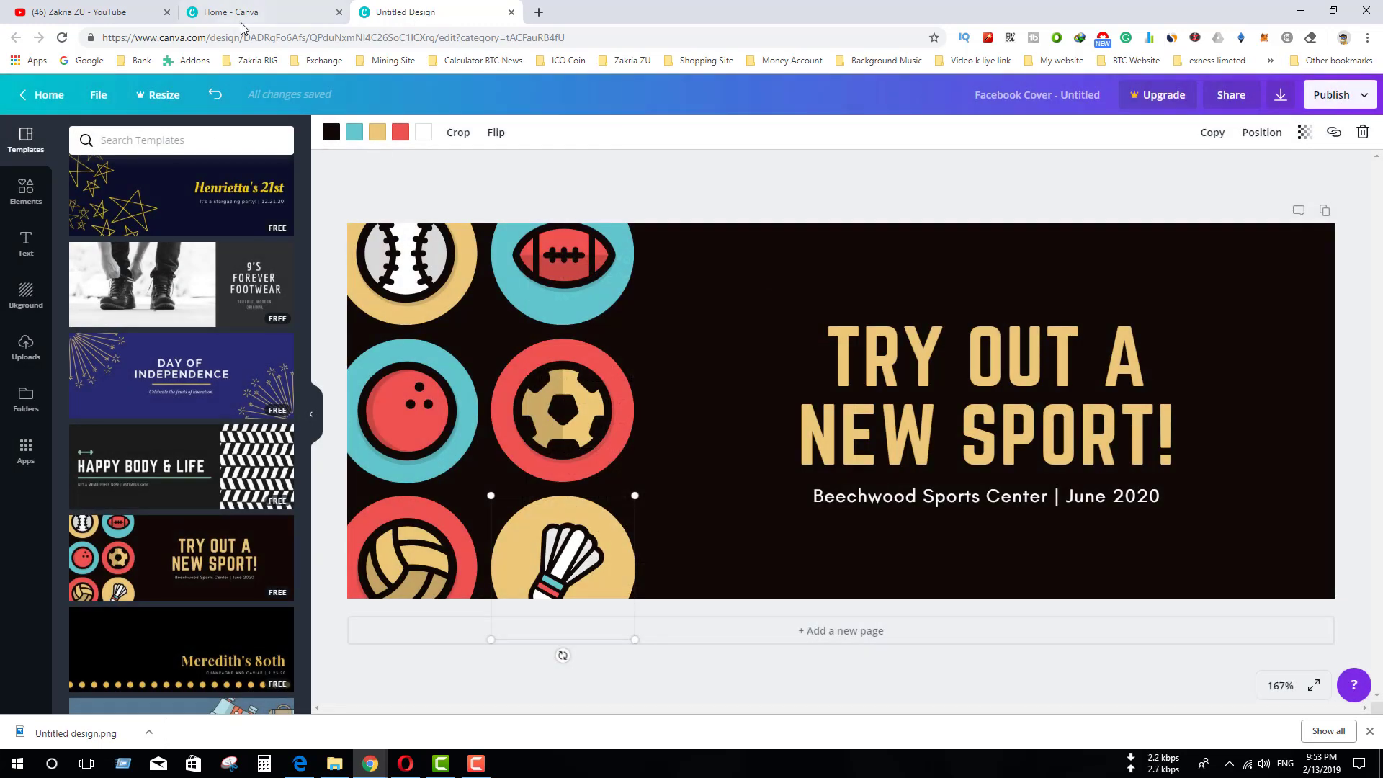
Step: Return to the Canva home page and create a blank Logo design
left_click(245, 13)
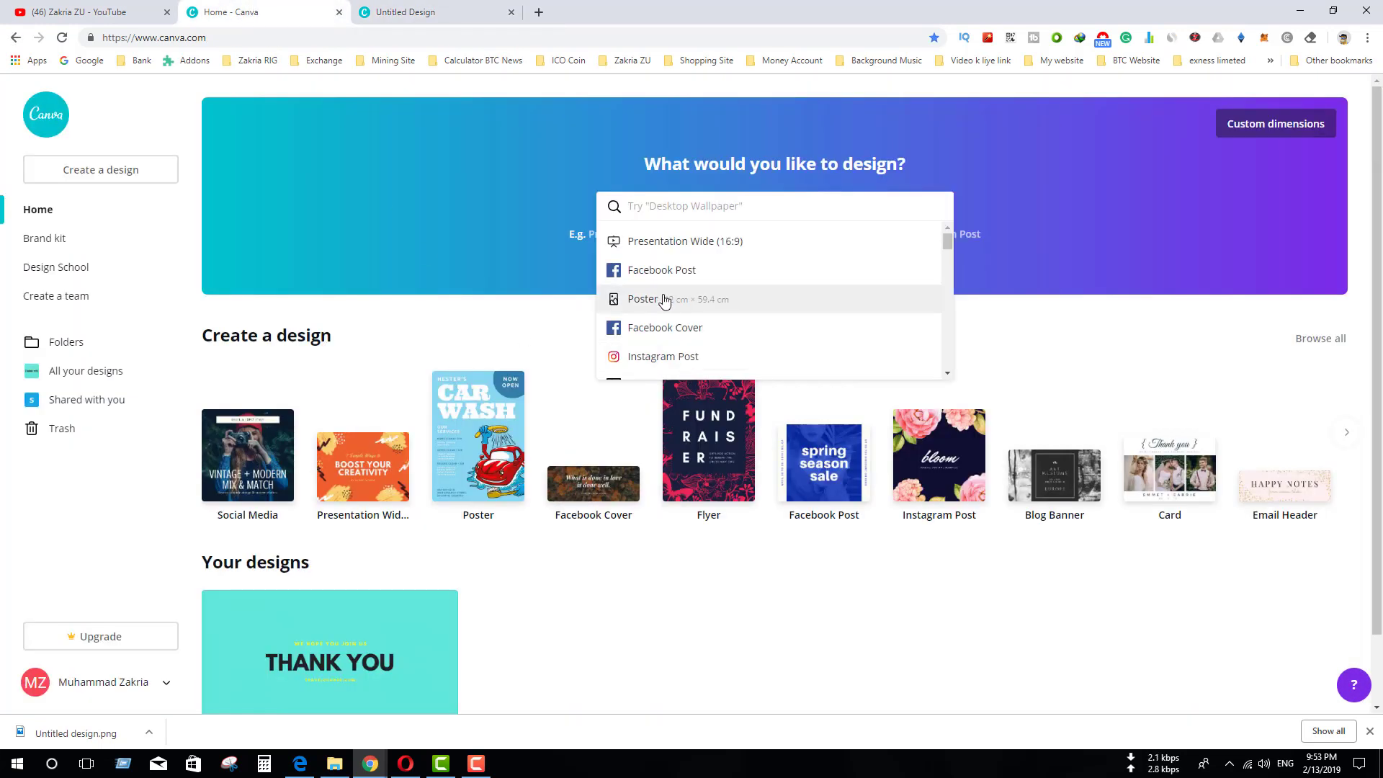
scroll(664, 302, "down", 1)
scroll(658, 299, "down", 1)
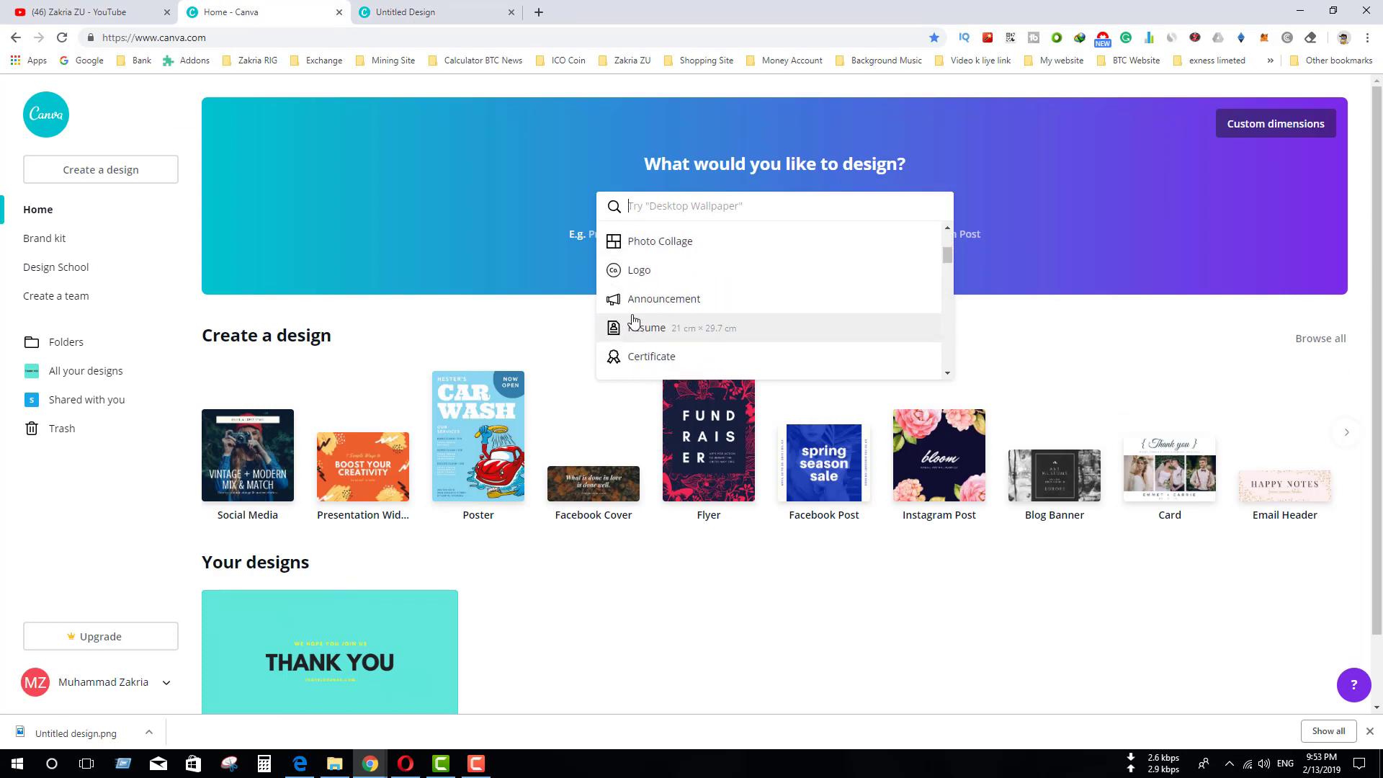
left_click(639, 271)
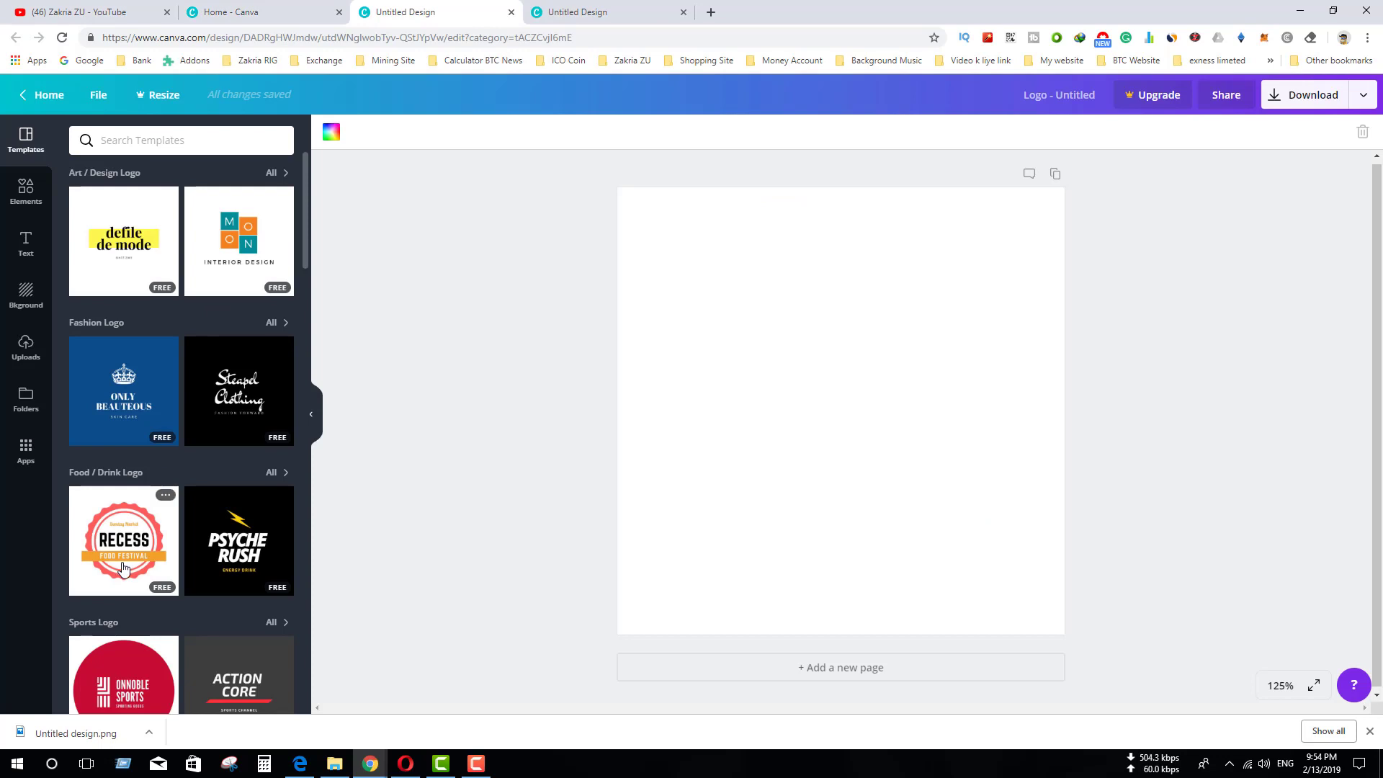
Step: Browse the logo templates and apply the blue "The Milk Habit" template to the blank page
scroll(122, 569, "down", 5)
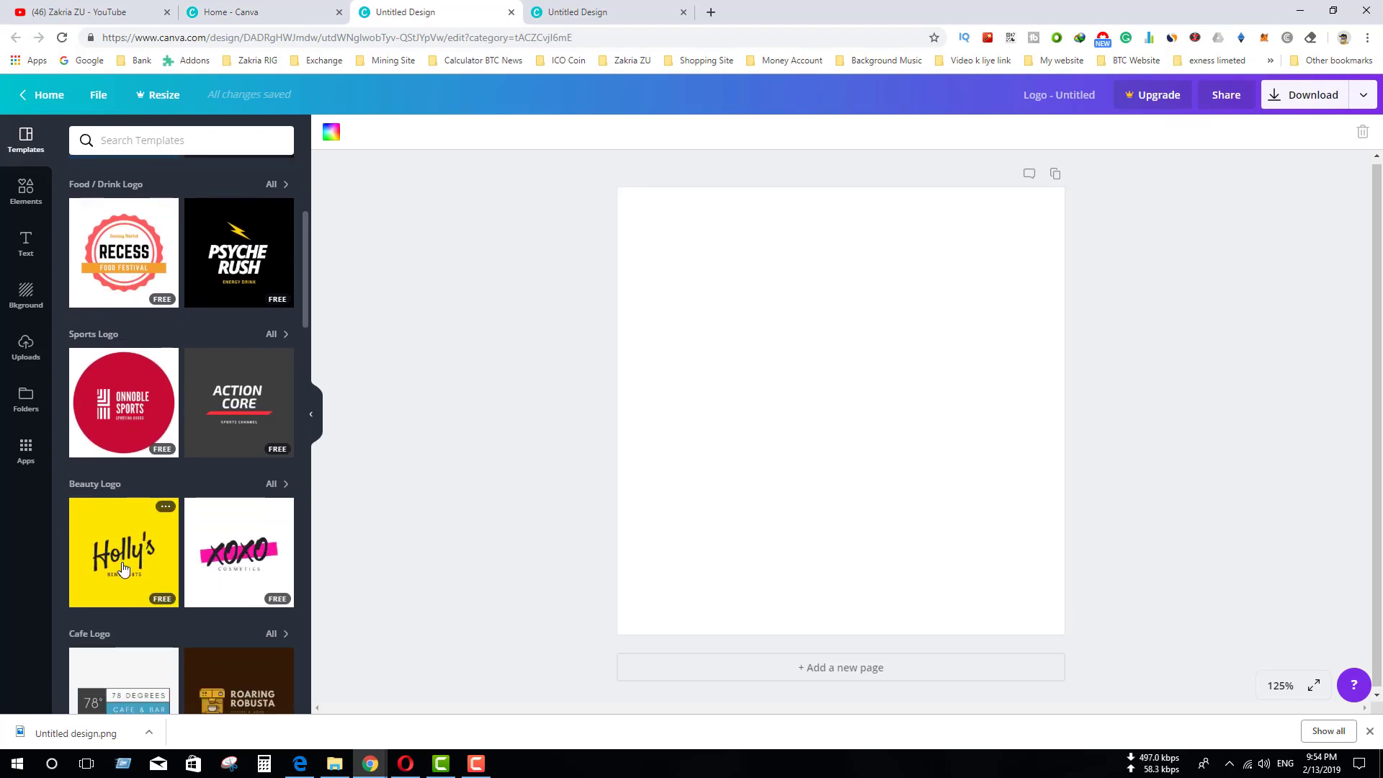
scroll(122, 569, "down", 4)
scroll(122, 569, "down", 3)
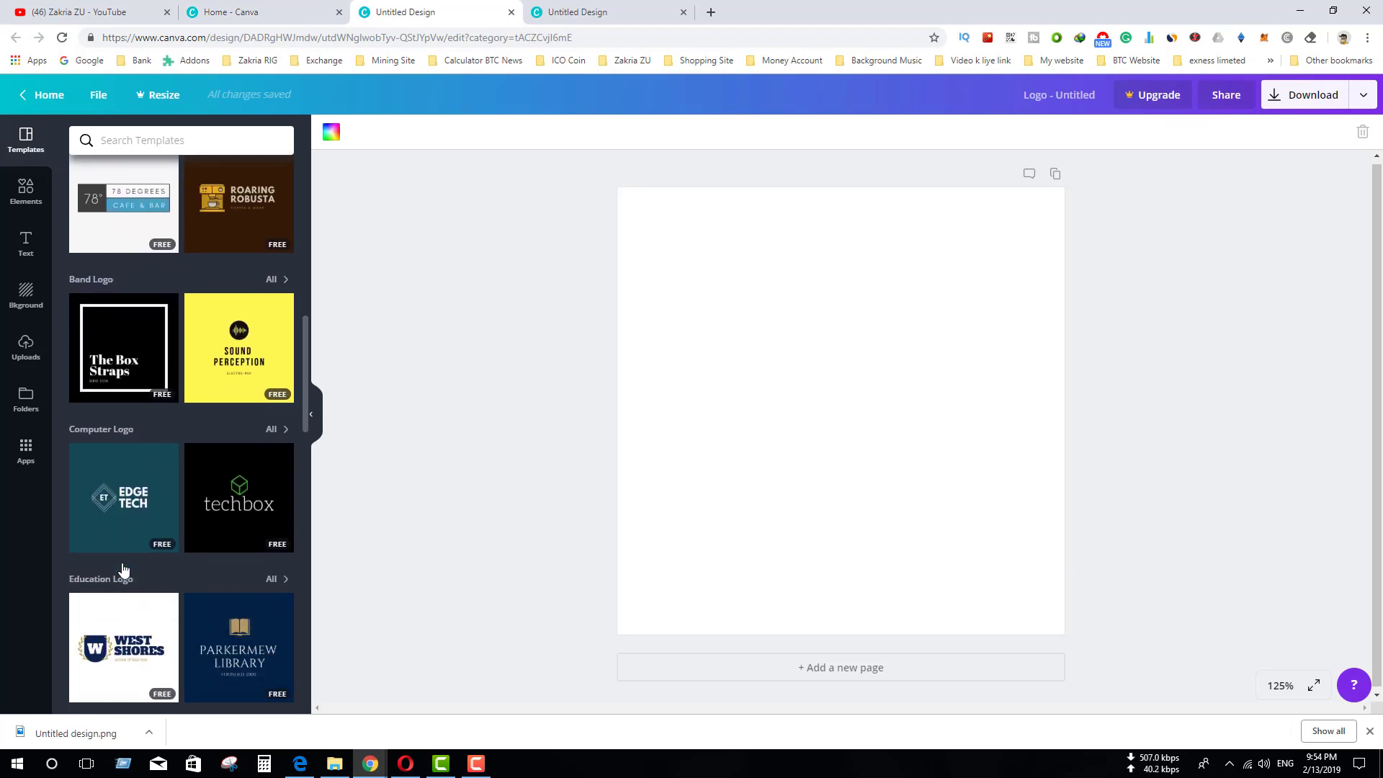
scroll(122, 563, "down", 8)
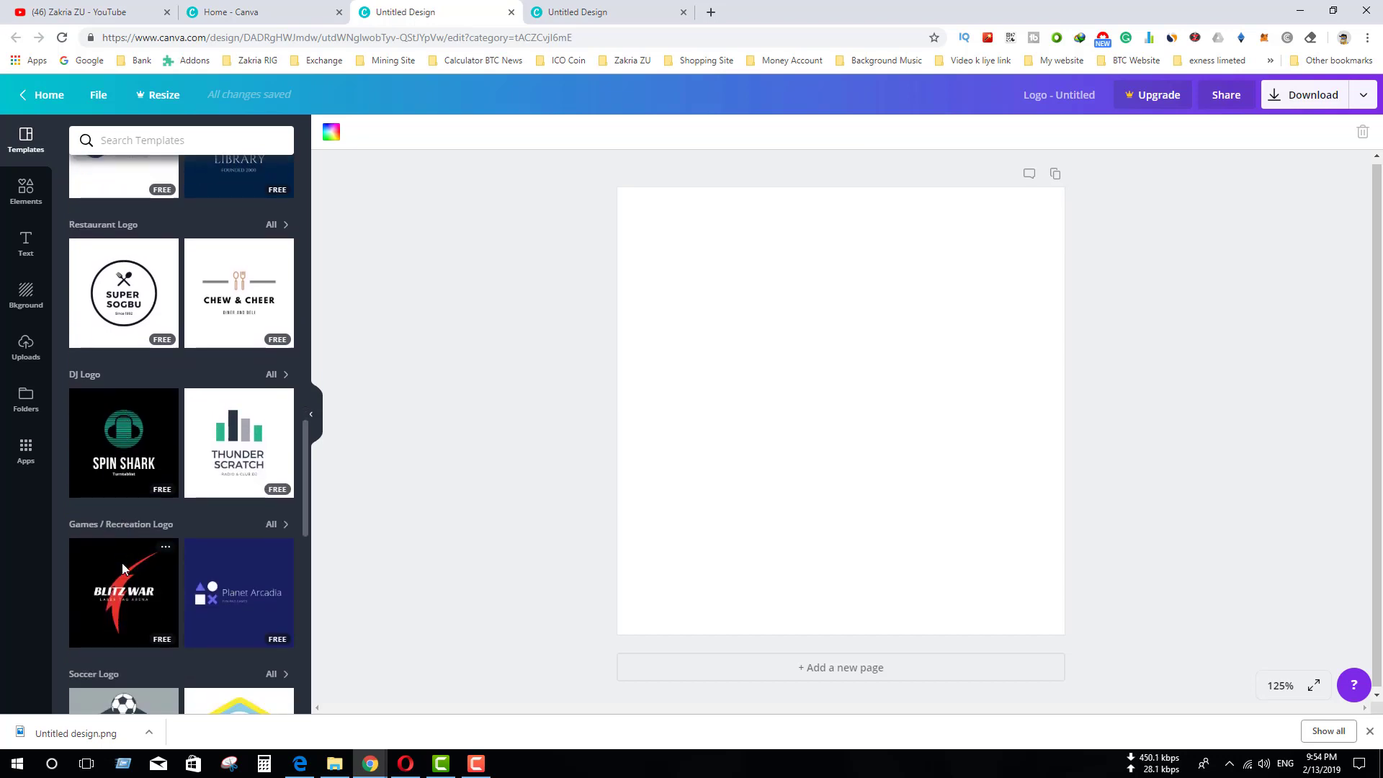
scroll(123, 564, "down", 2)
scroll(122, 565, "down", 8)
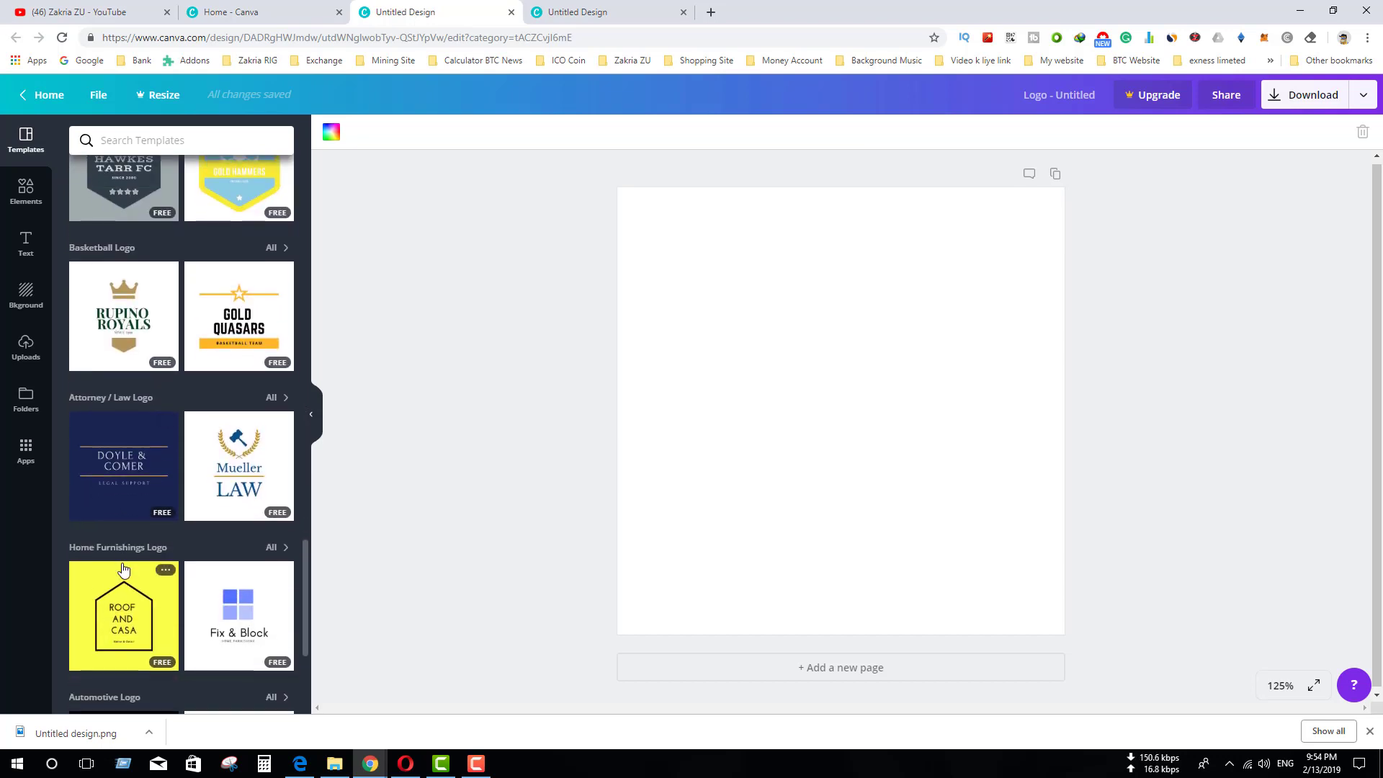
scroll(122, 569, "down", 12)
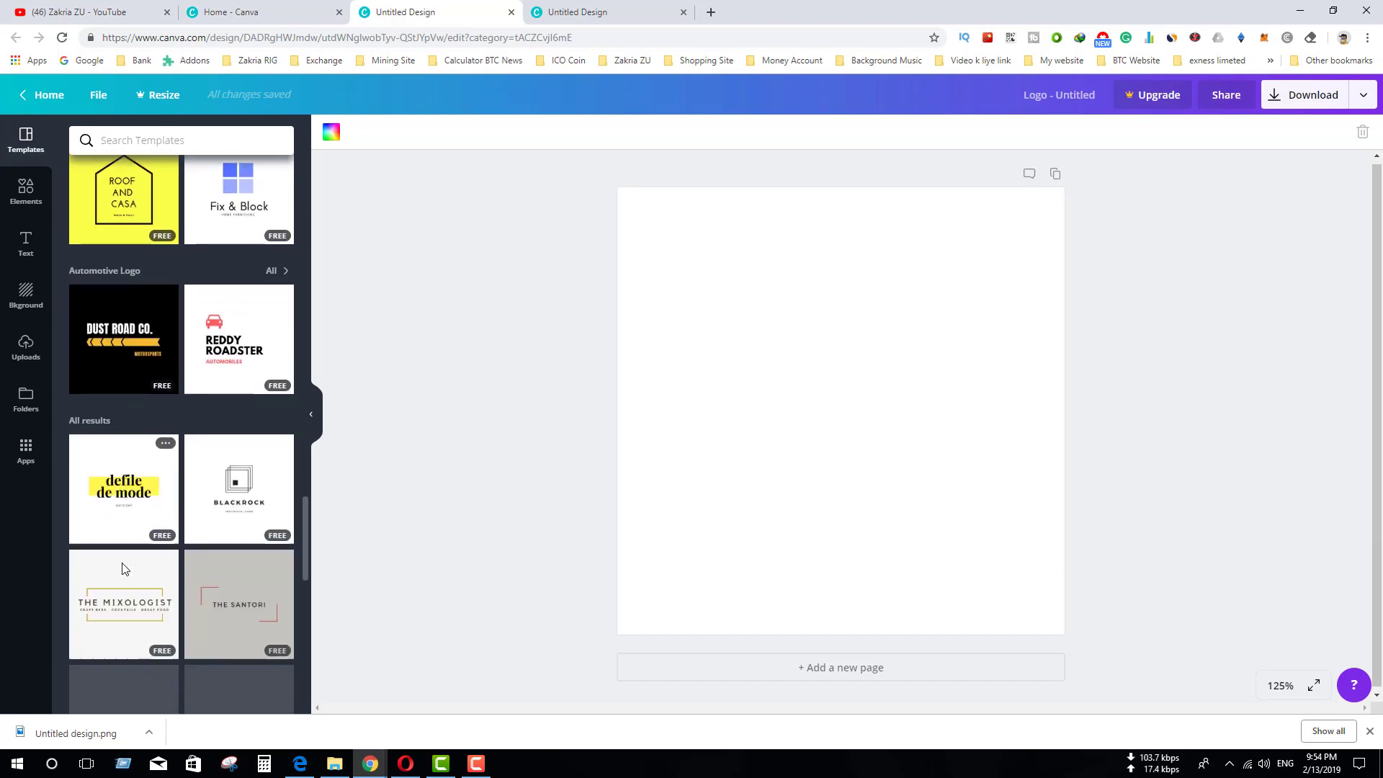
scroll(122, 569, "down", 5)
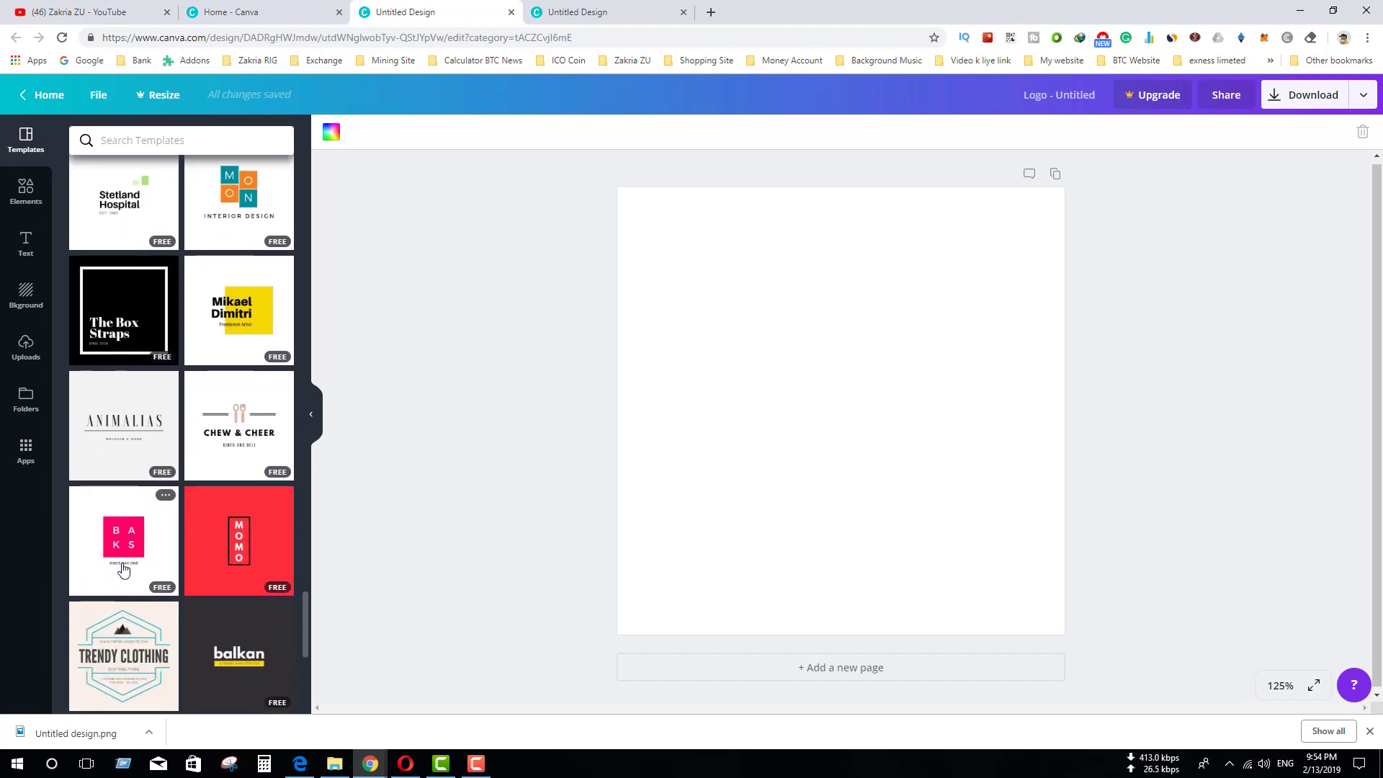
scroll(124, 569, "down", 4)
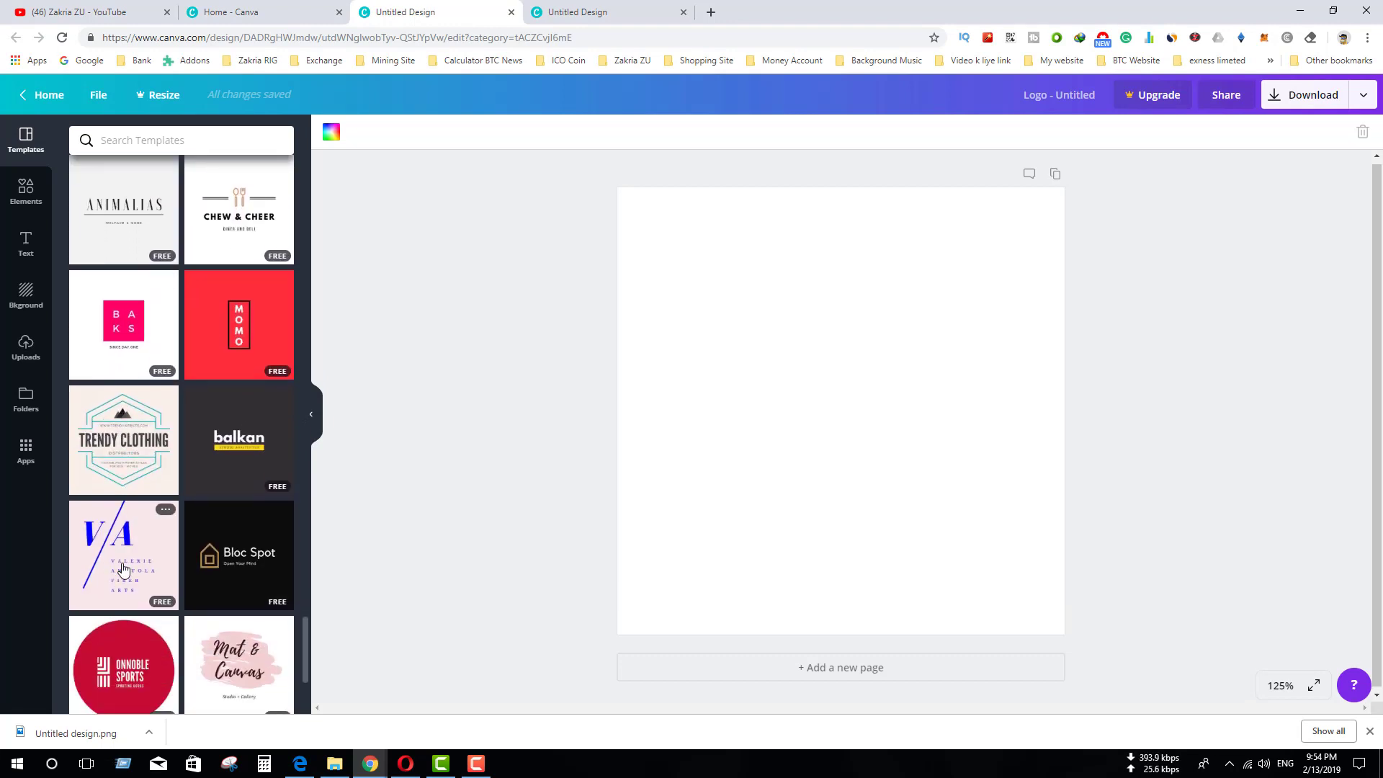
scroll(122, 569, "down", 8)
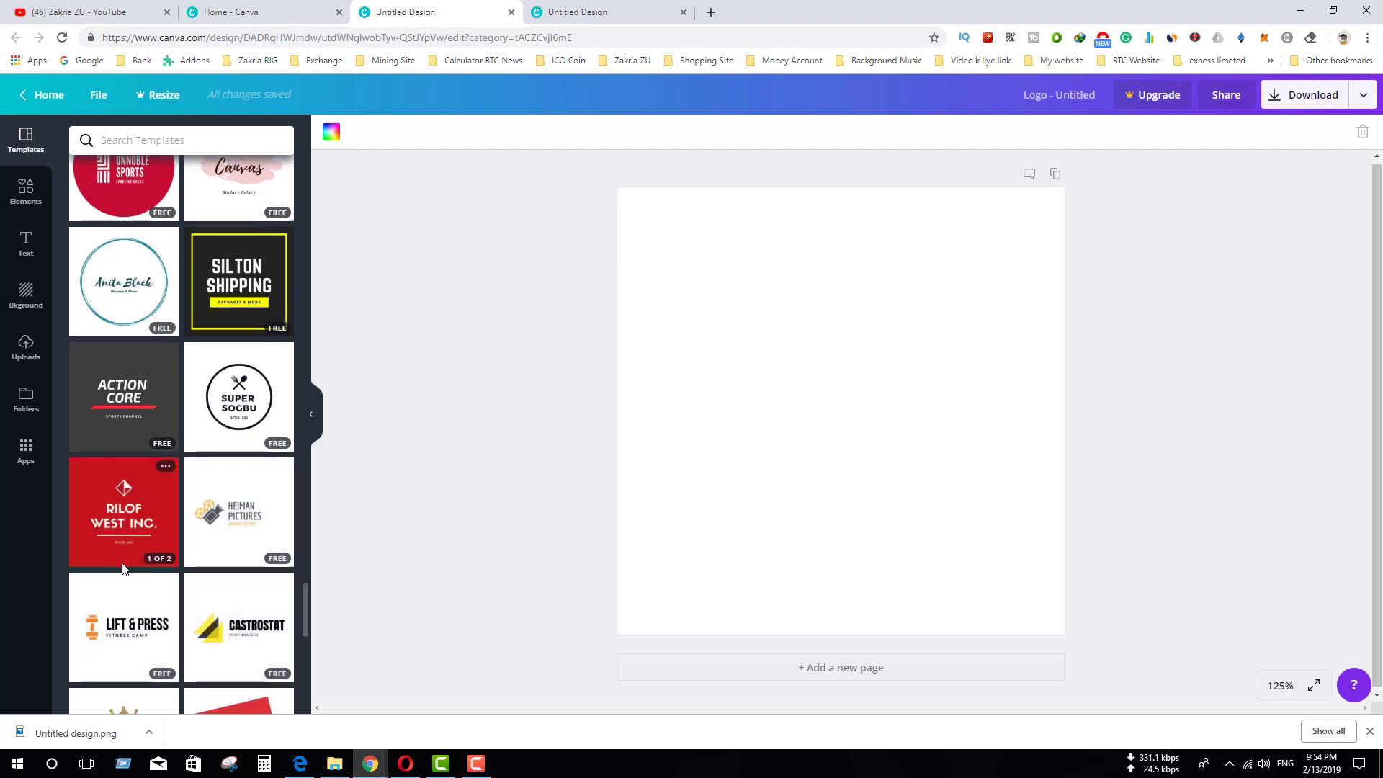
scroll(122, 567, "down", 4)
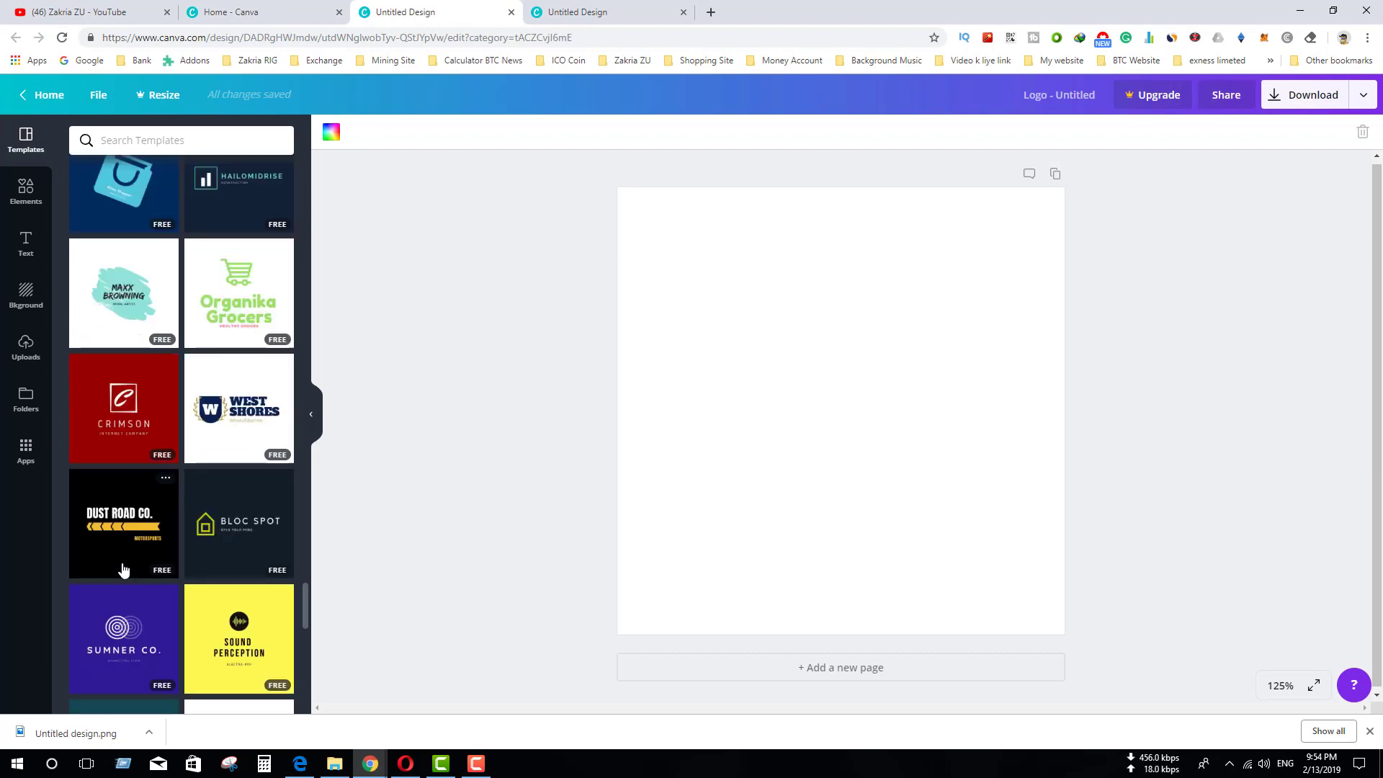
scroll(124, 569, "up", 15)
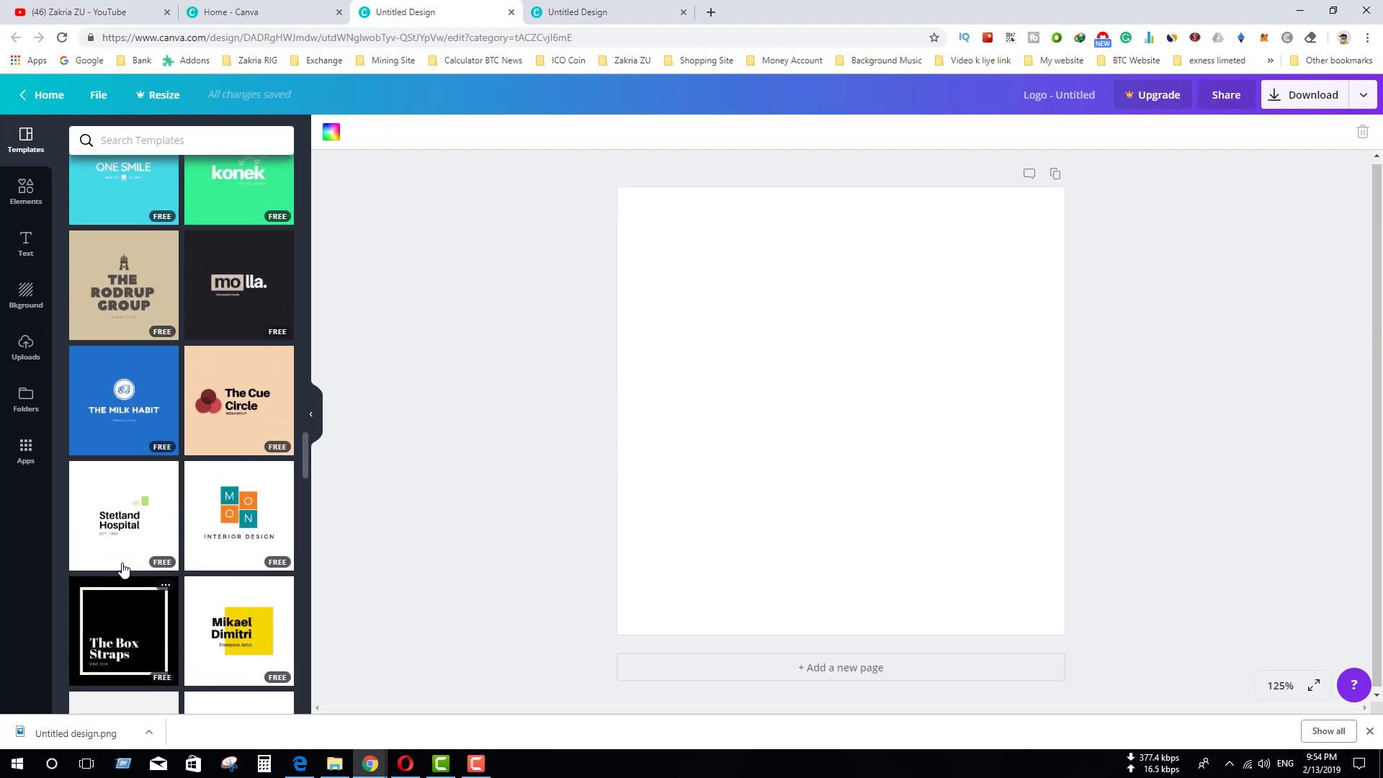
scroll(122, 569, "up", 3)
scroll(123, 569, "down", 2)
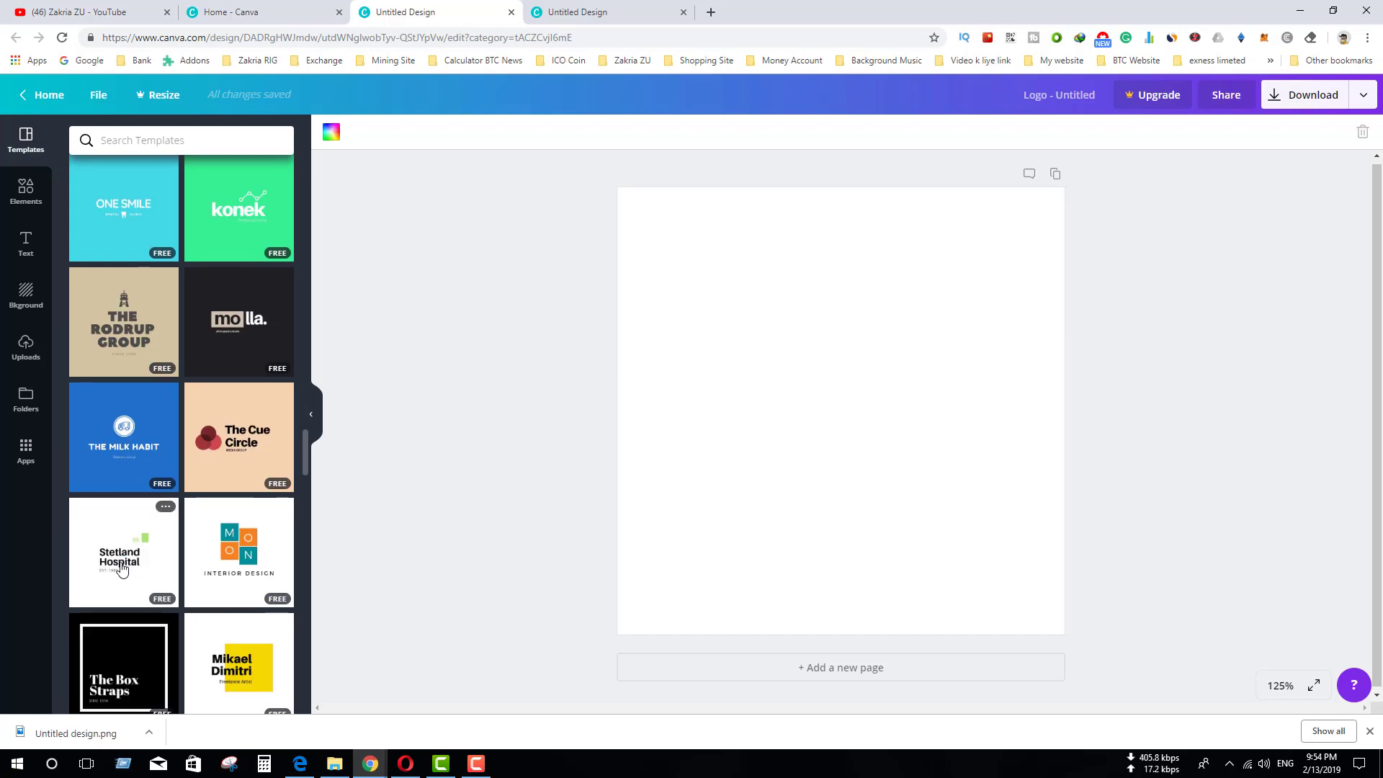
left_click(154, 441)
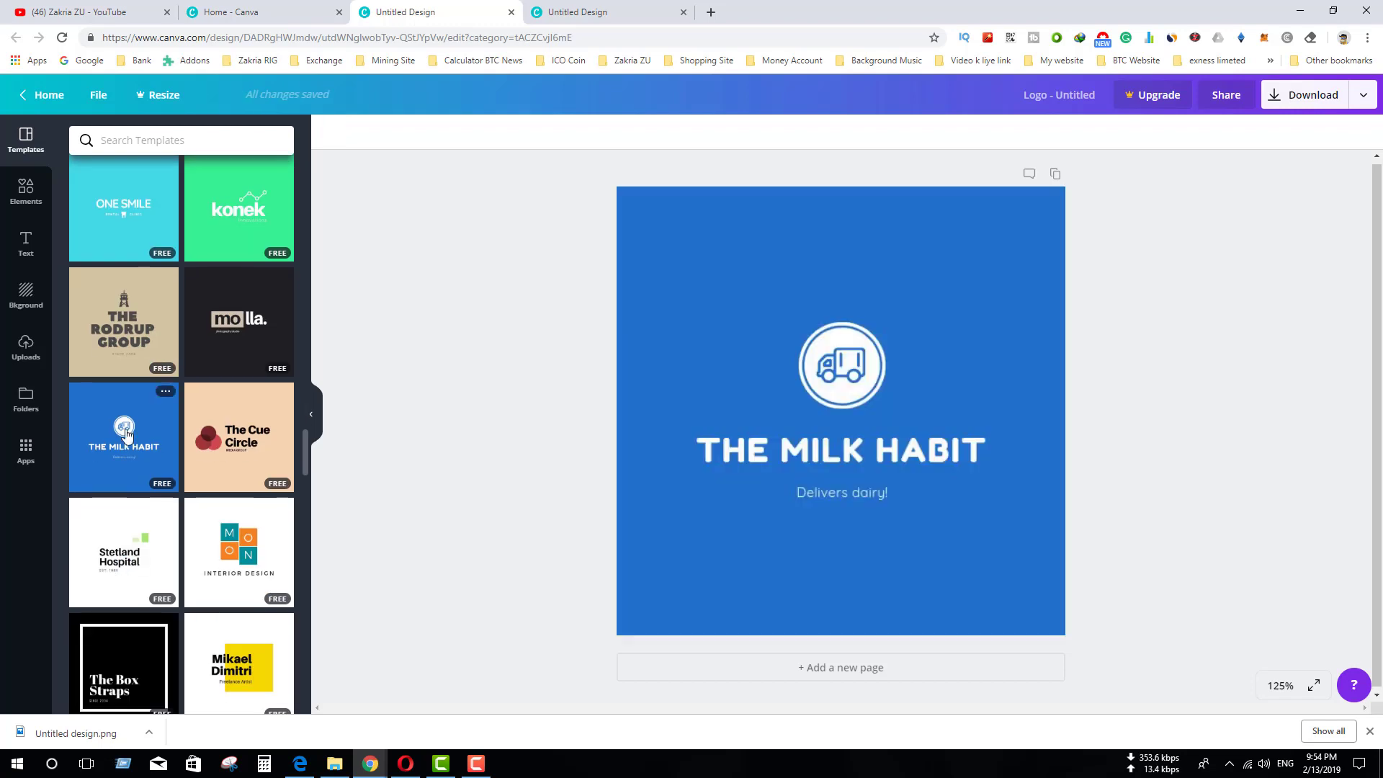
Step: Replace the "The Milk Habit" logo with the "Edge Tech" template from the Computer Logo category
left_click(845, 397)
left_click(834, 460)
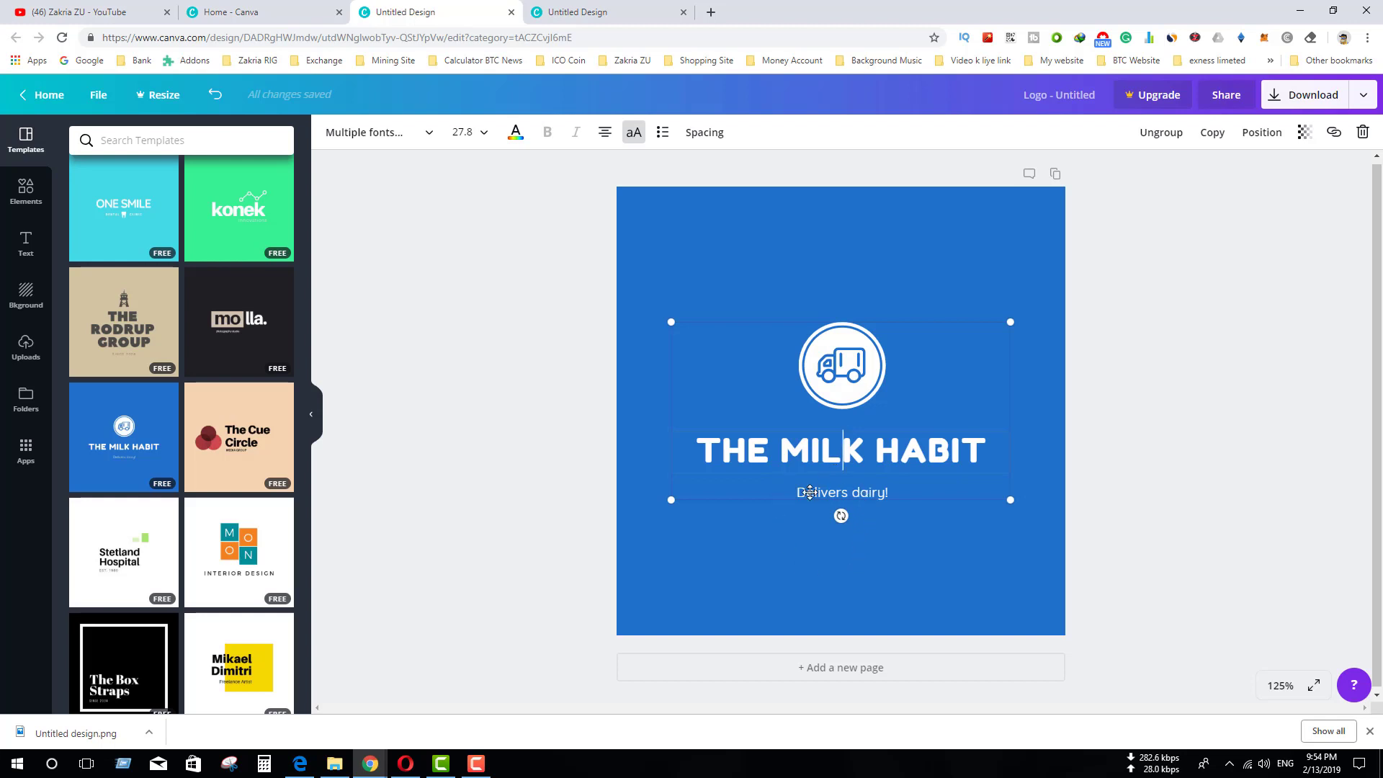
scroll(253, 372, "down", 5)
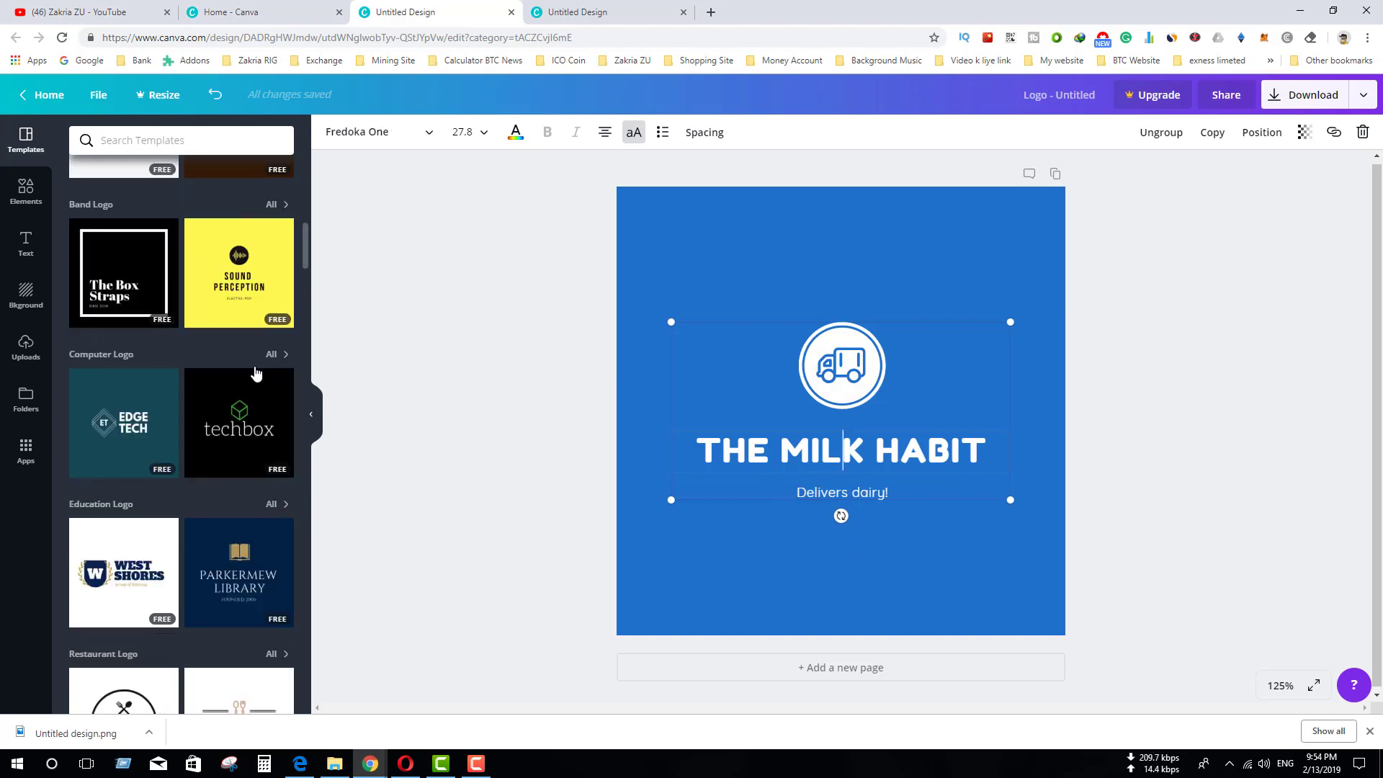
left_click(135, 427)
left_click(672, 404)
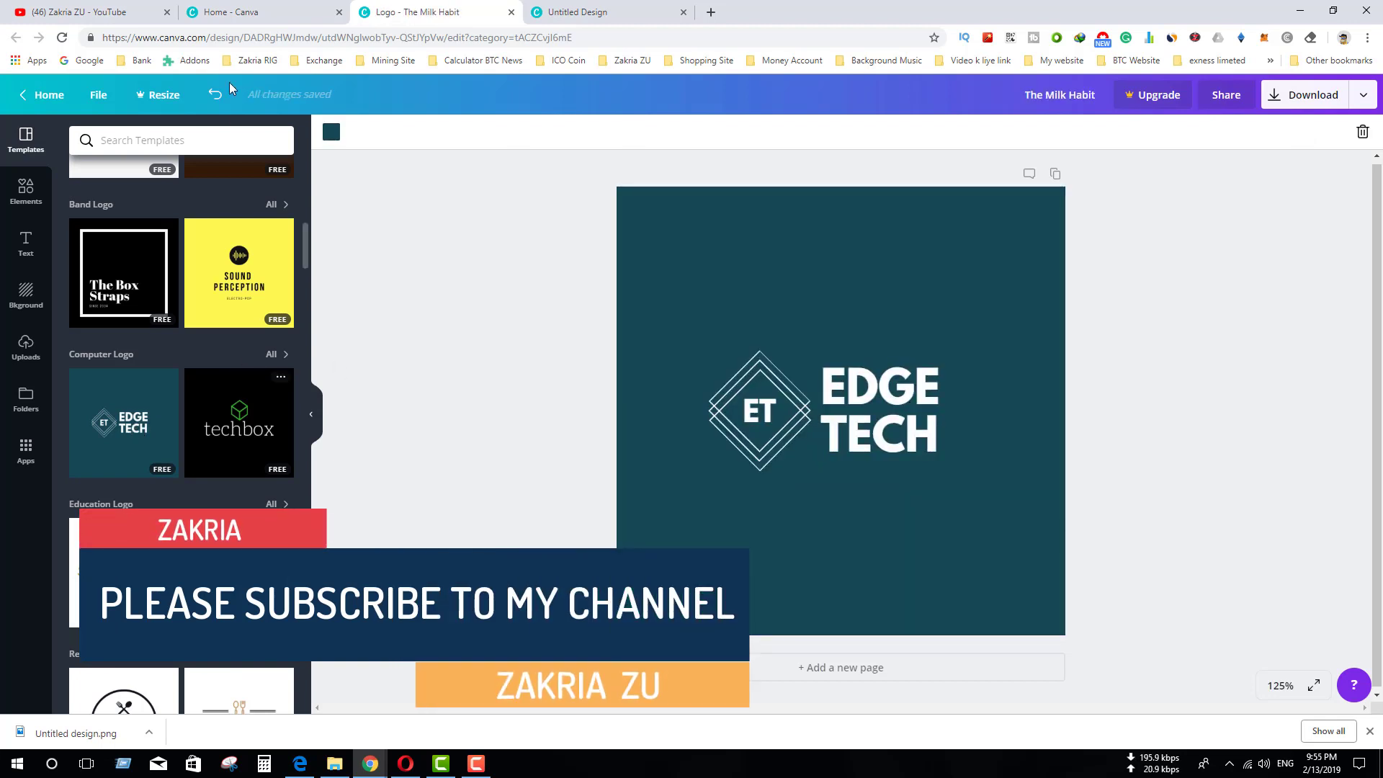
Step: Return to the Canva home page and create a blank Book Cover design
left_click(242, 16)
scroll(769, 318, "down", 3)
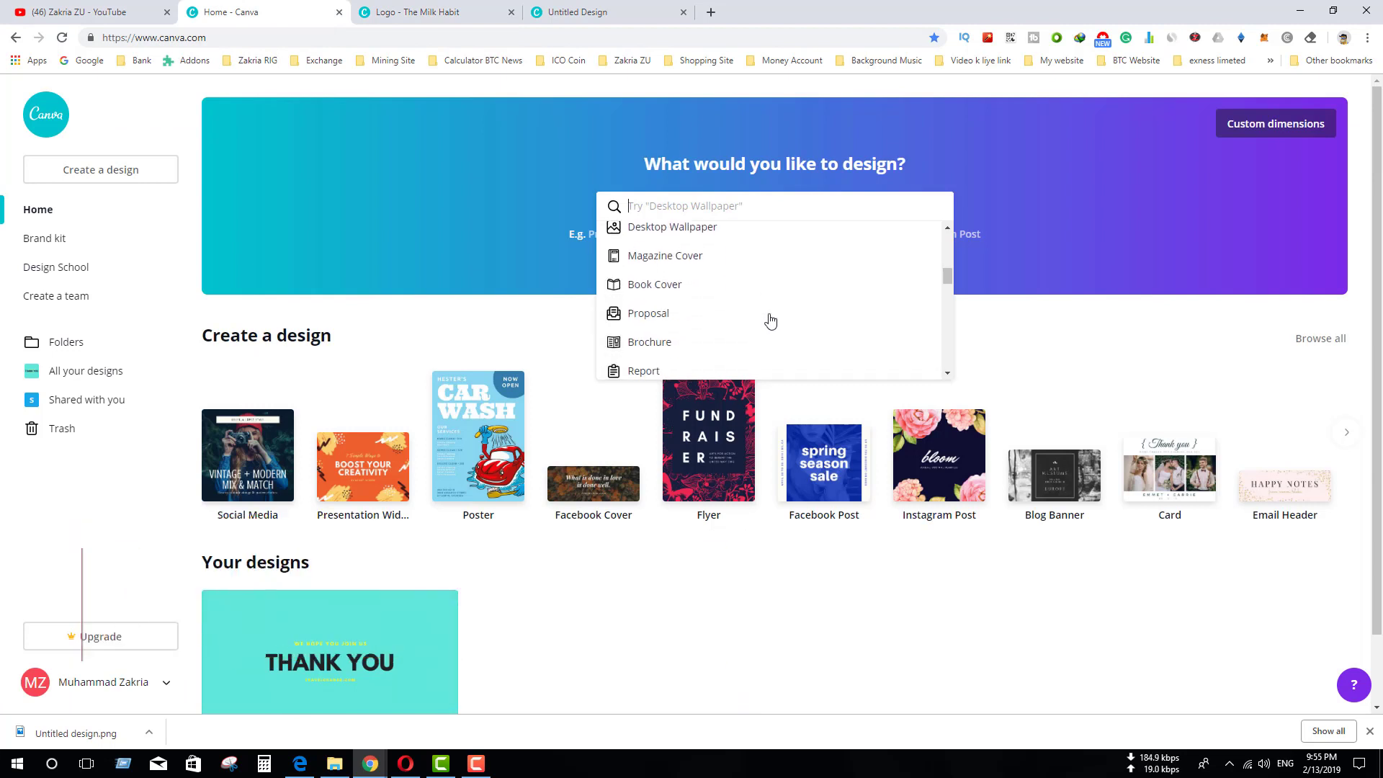
left_click(670, 285)
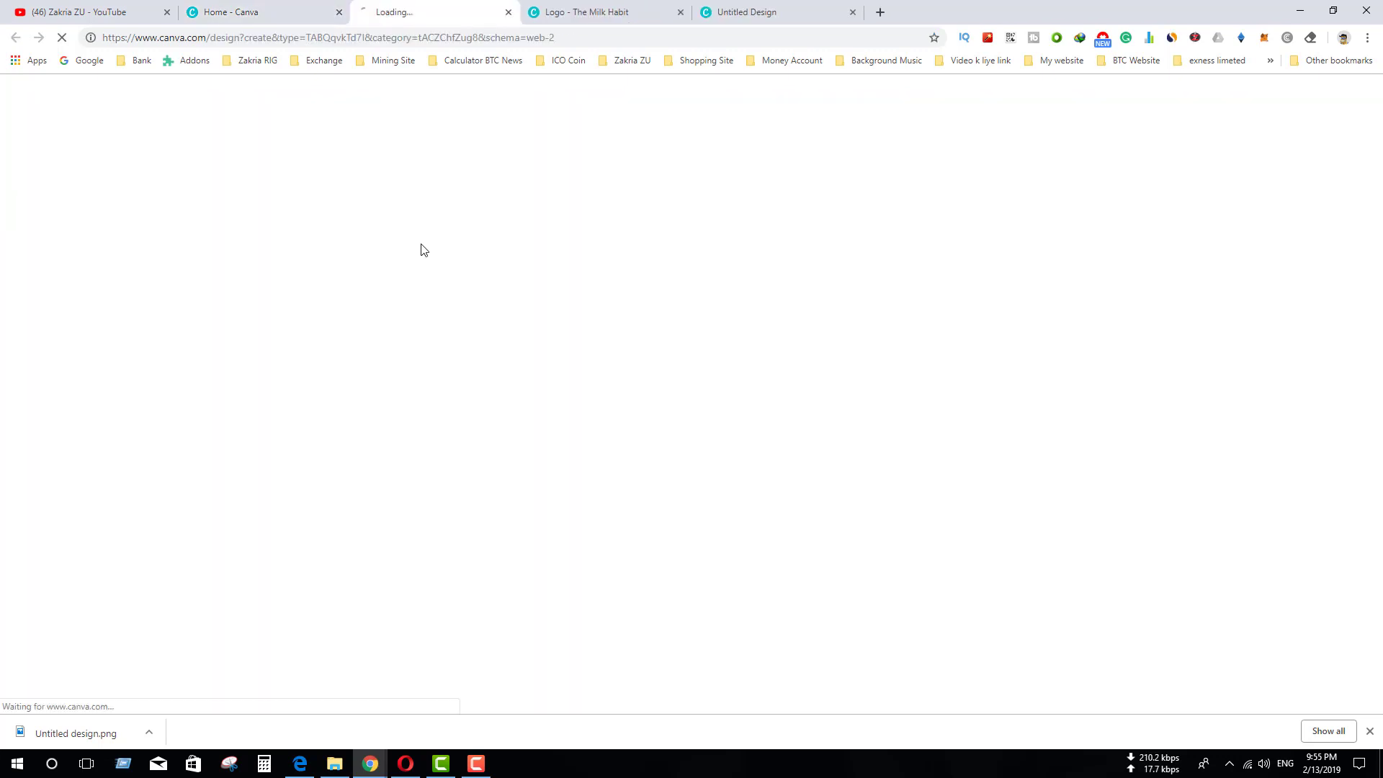
Step: Browse the book cover templates and apply the yellow "The Burger Theory" template from the Recipe Book Cover category
scroll(209, 425, "down", 3)
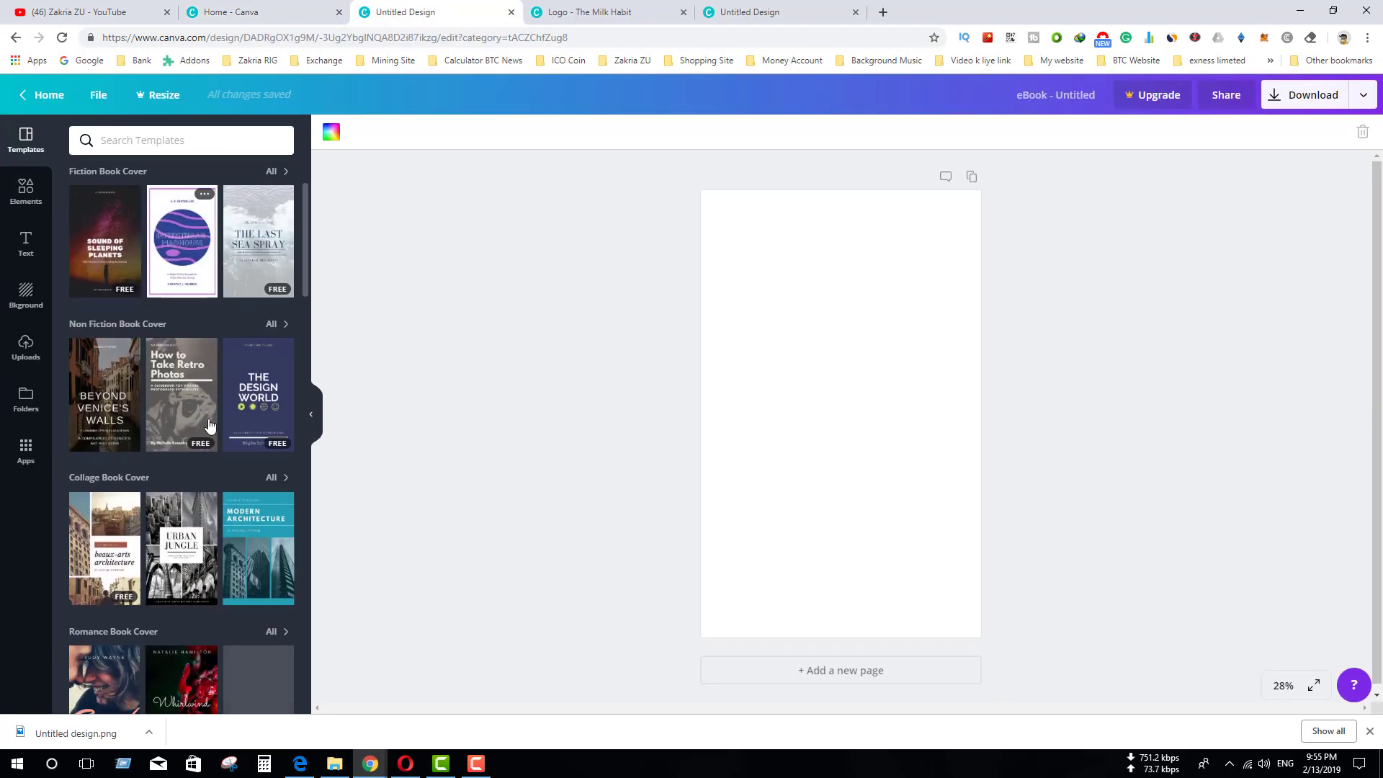
scroll(209, 425, "down", 12)
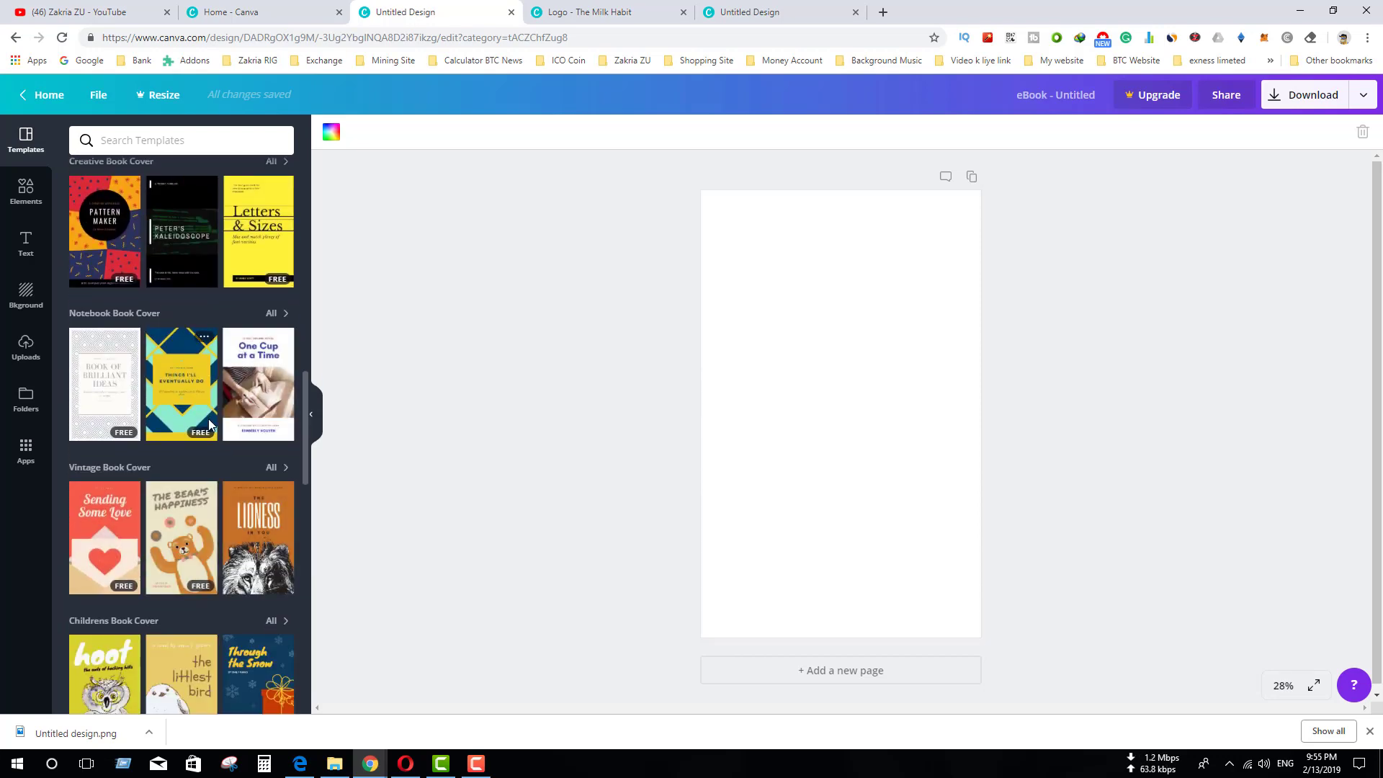
scroll(209, 425, "down", 6)
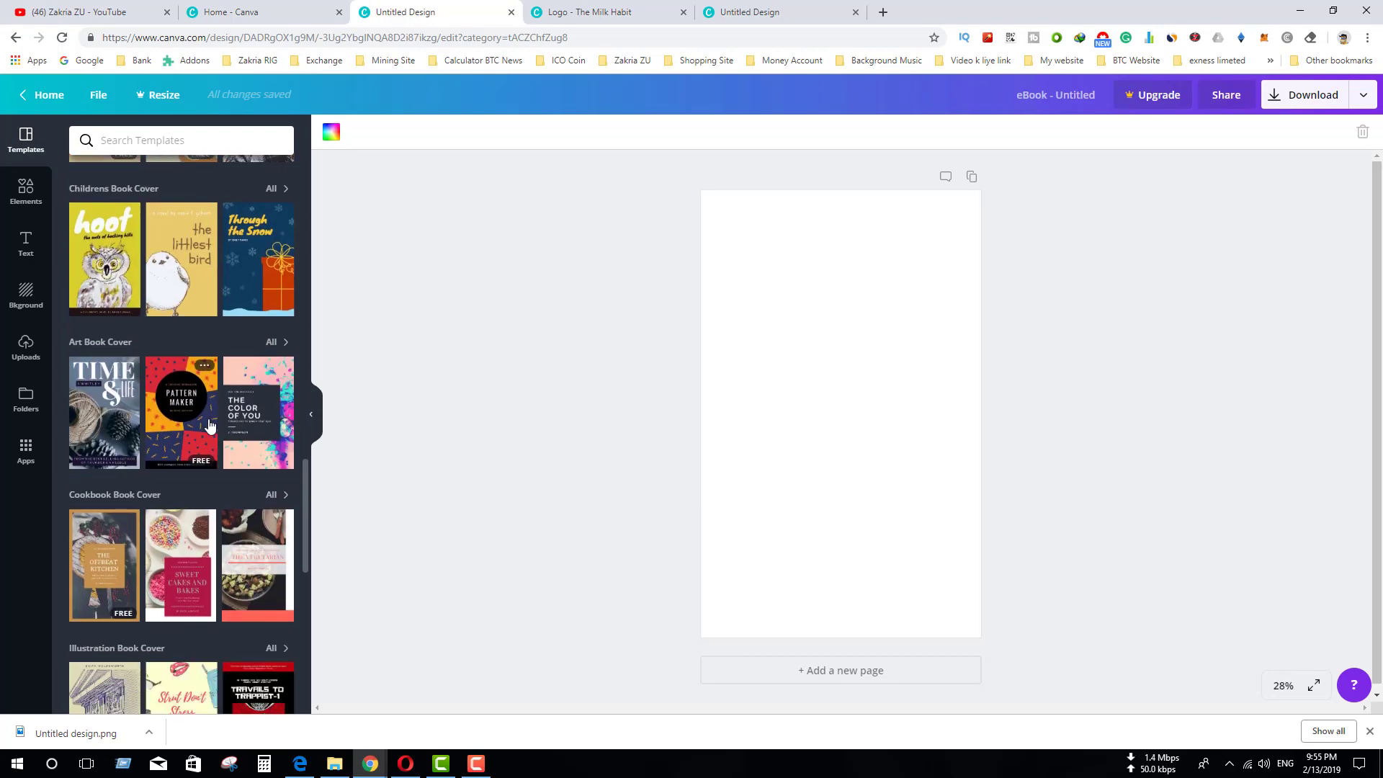
scroll(209, 425, "down", 5)
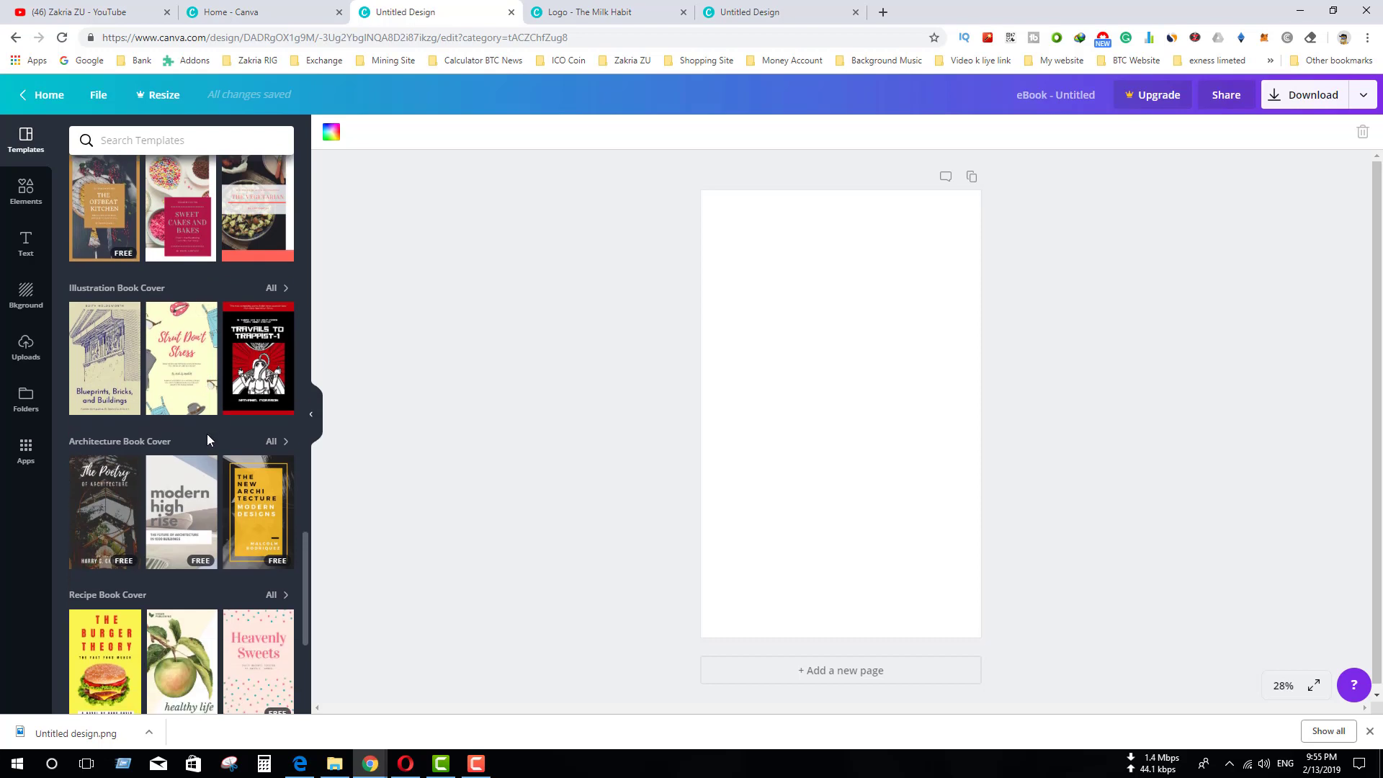
scroll(208, 439, "down", 5)
left_click(104, 311)
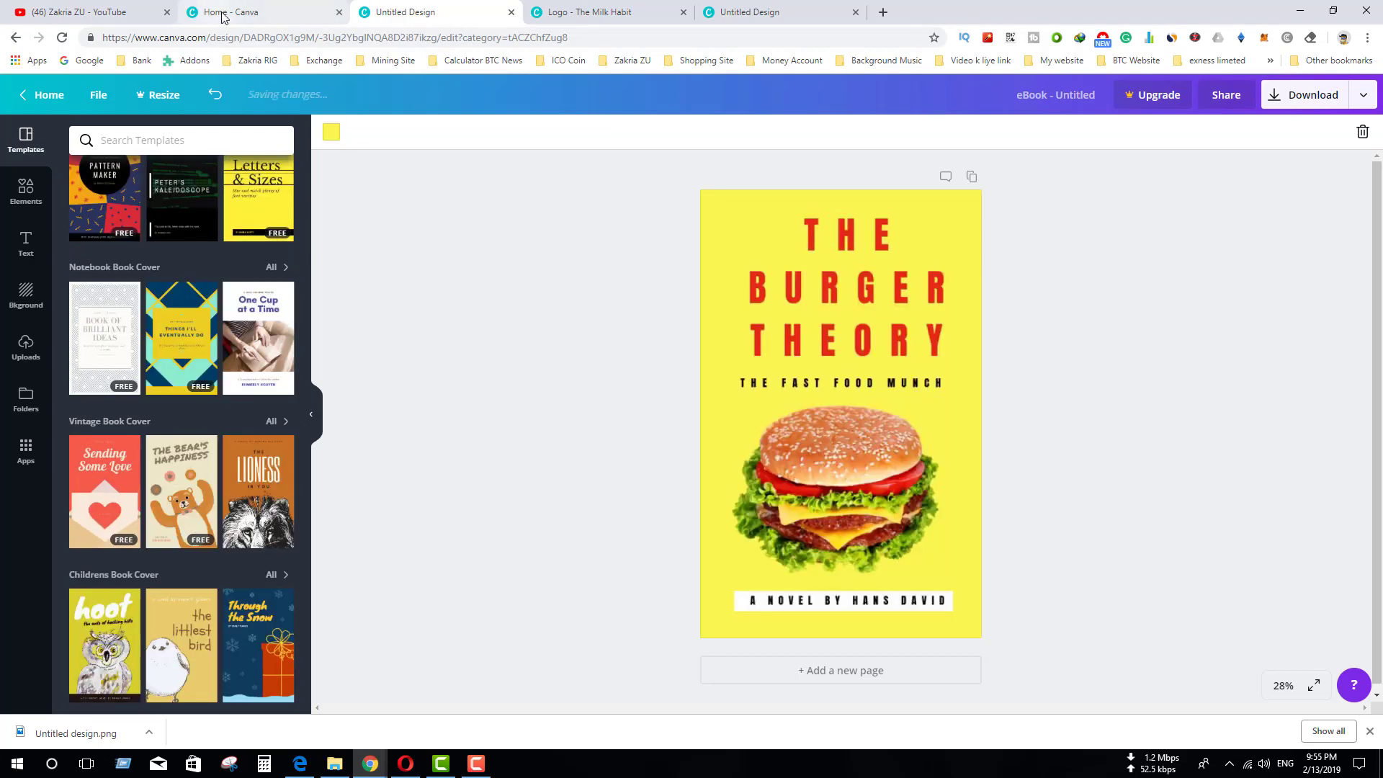
Step: Return to the Canva home page and create a new Menu design
left_click(224, 17)
scroll(735, 339, "down", 2)
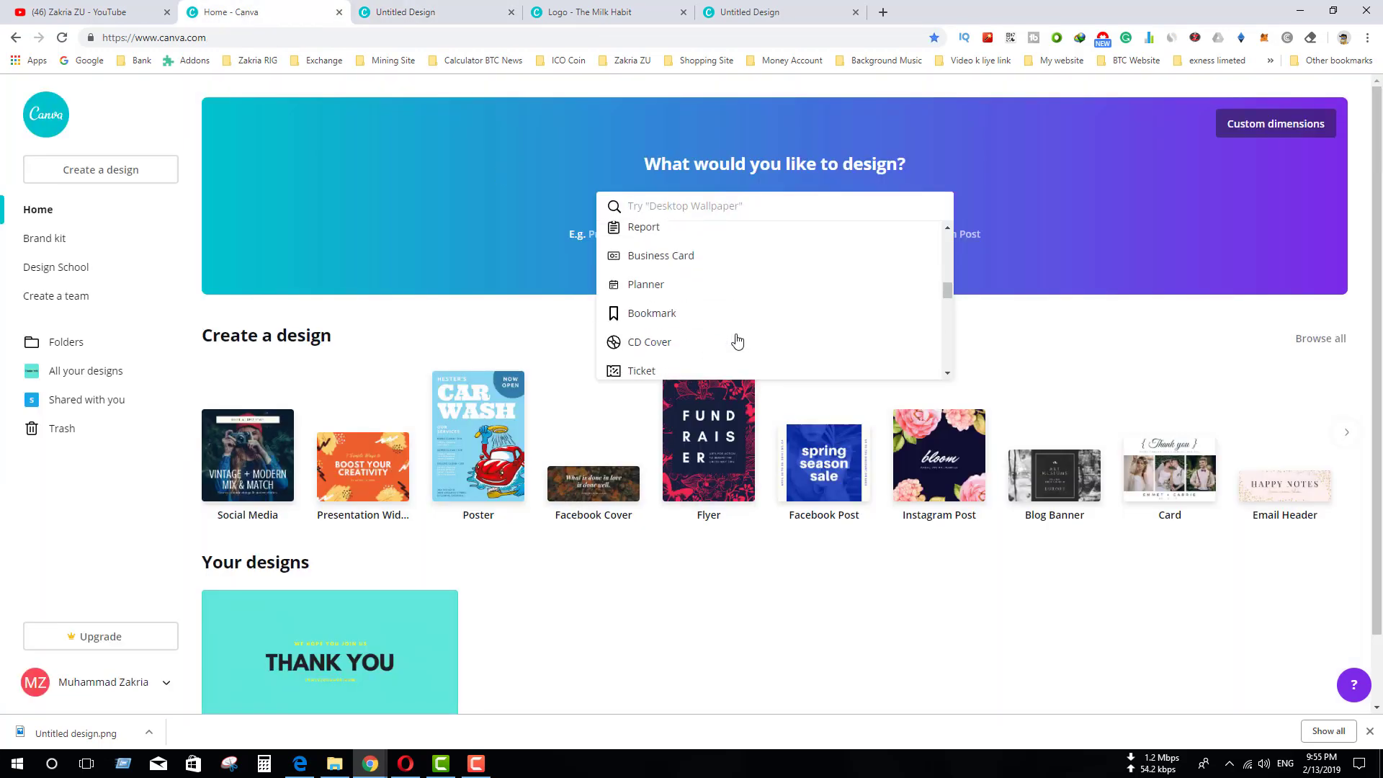
scroll(735, 340, "down", 2)
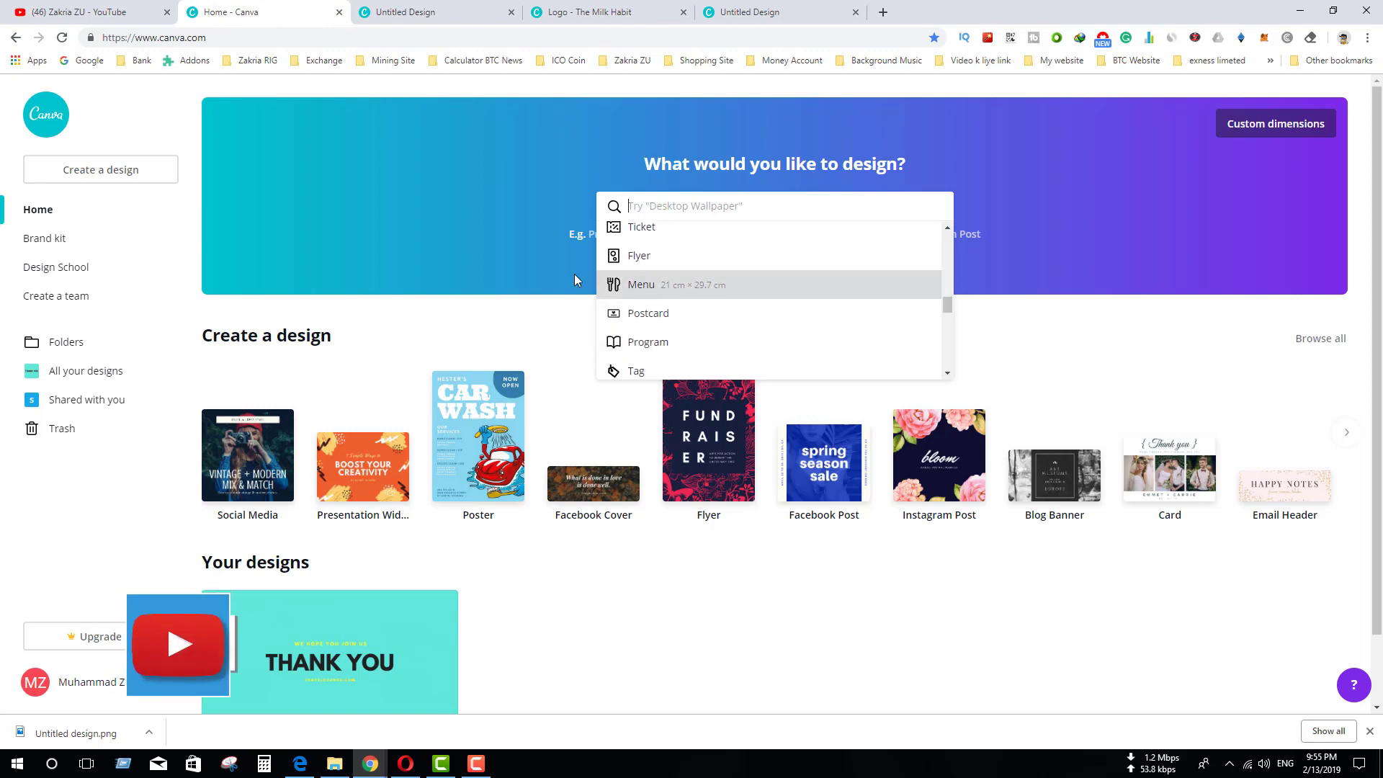
left_click(638, 284)
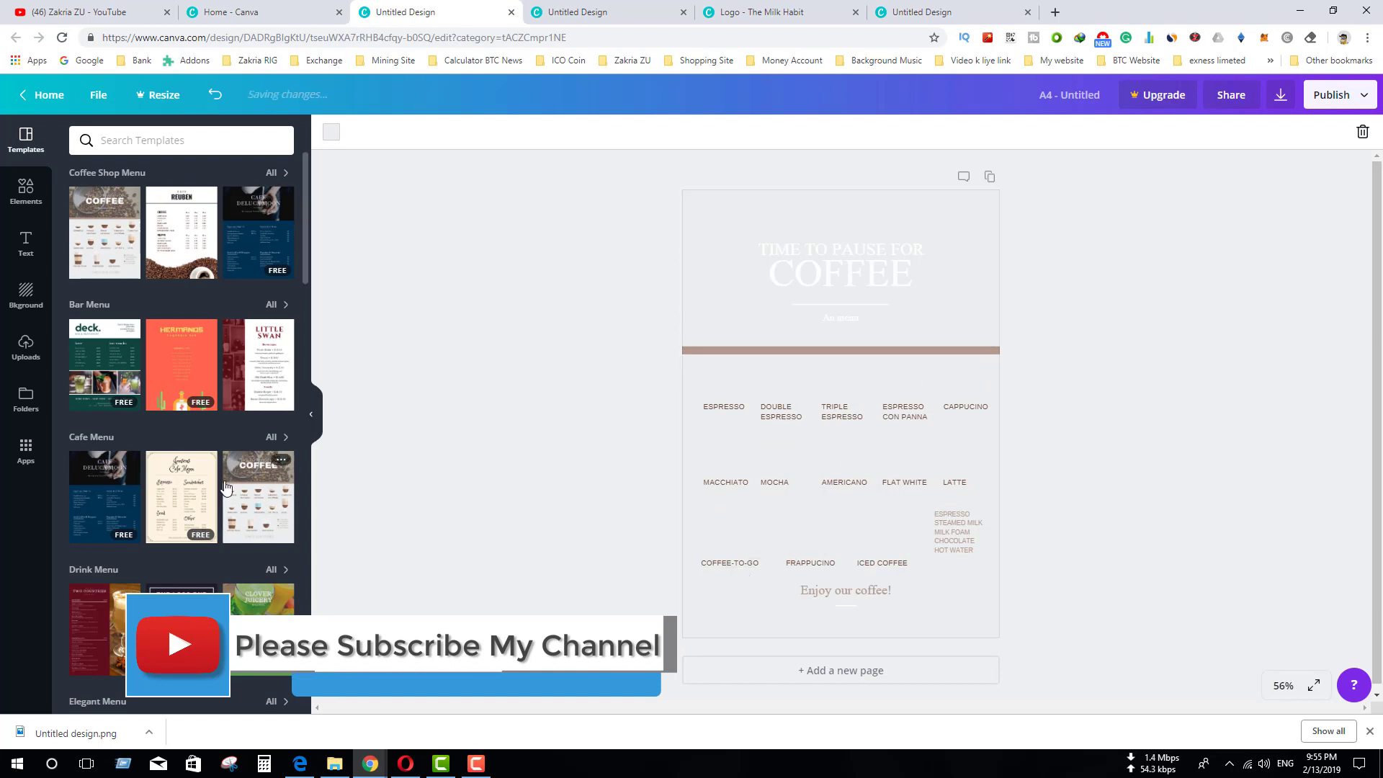
Step: Replace the coffee menu with the red "Cornelia Avenue Diner" template from the Diner Menu category and browse the other menu templates
scroll(226, 488, "down", 12)
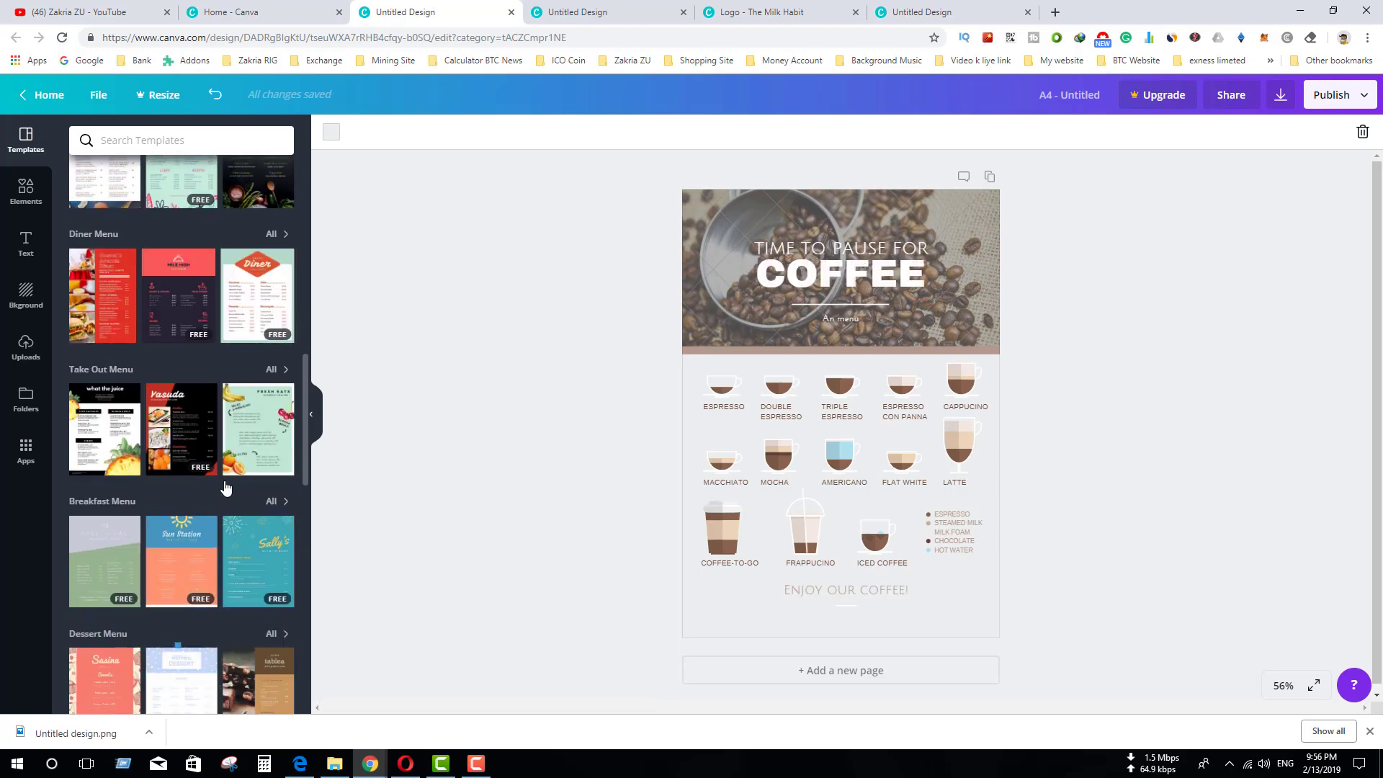
left_click(105, 294)
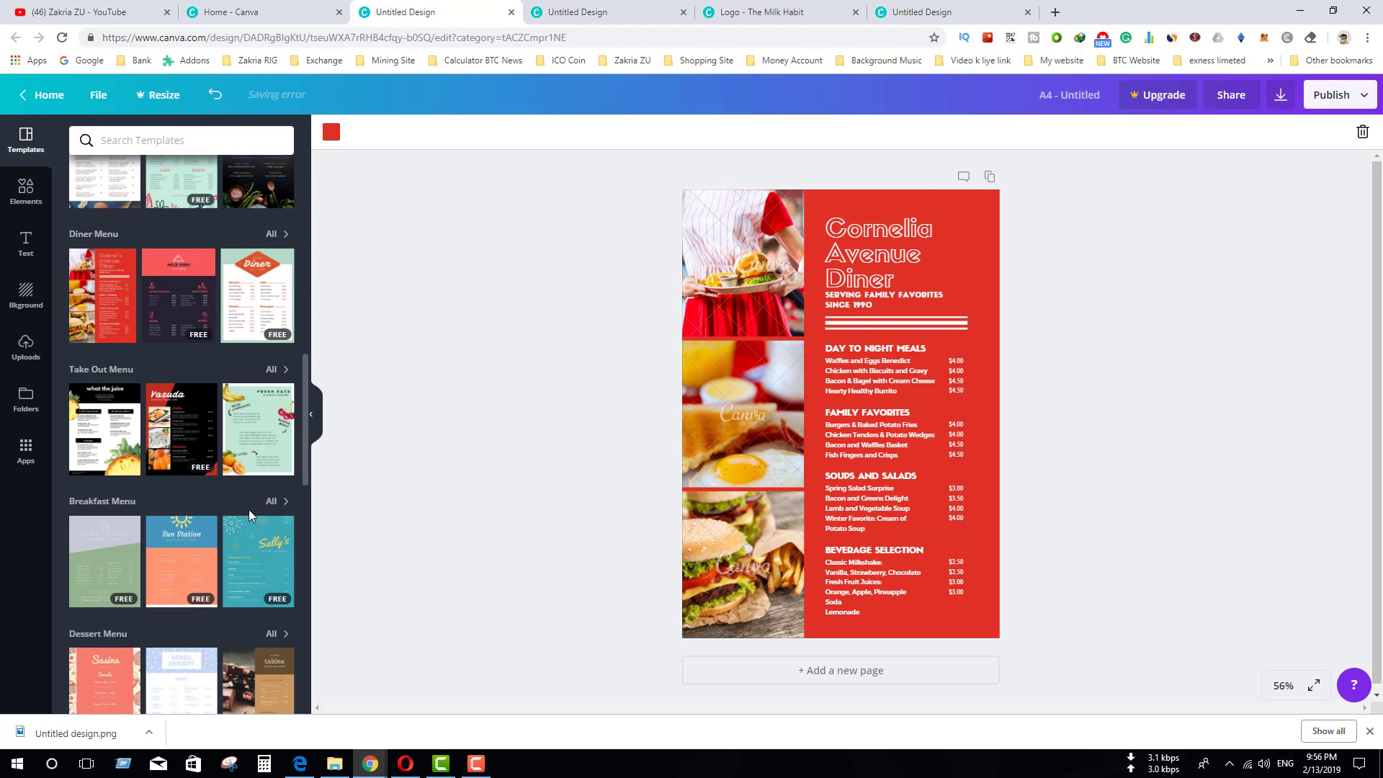
scroll(249, 510, "down", 10)
scroll(249, 512, "down", 10)
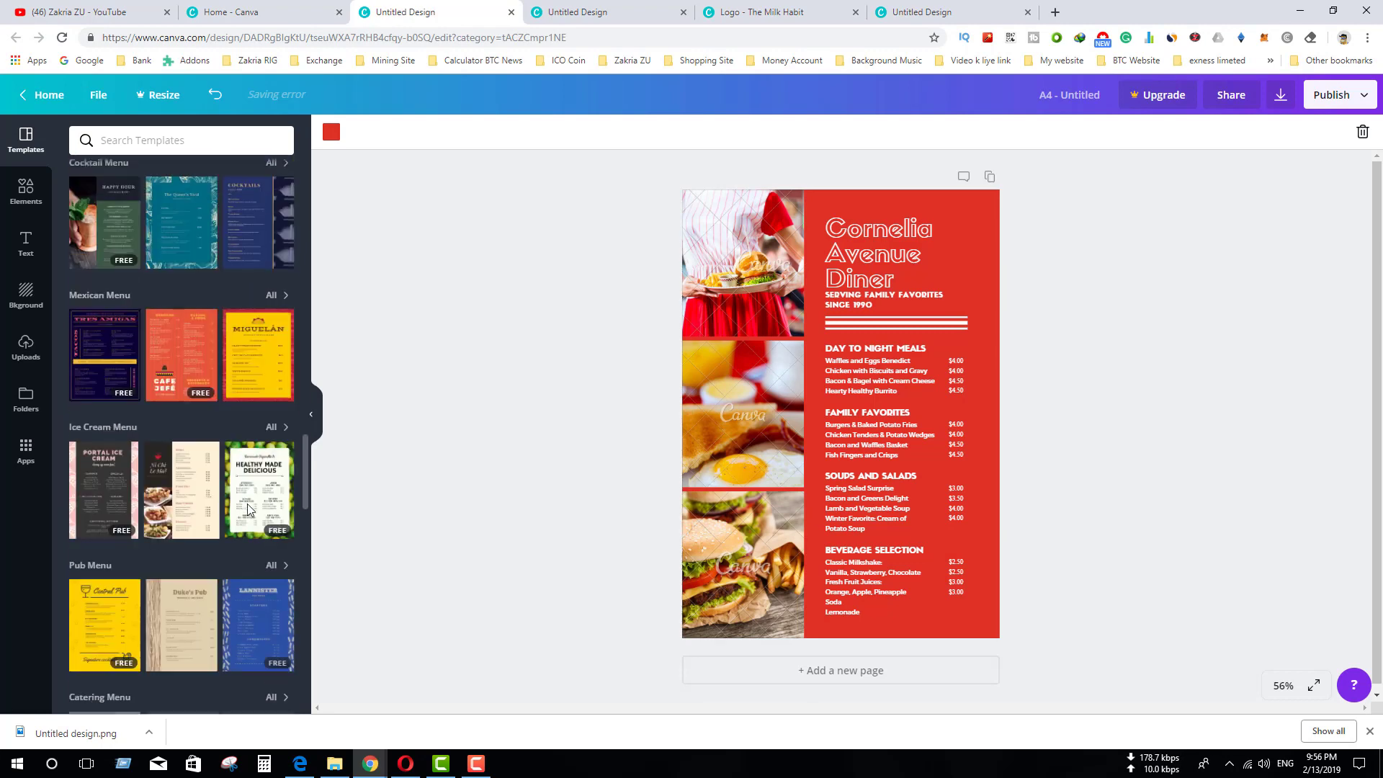
scroll(249, 510, "up", 5)
scroll(248, 508, "up", 5)
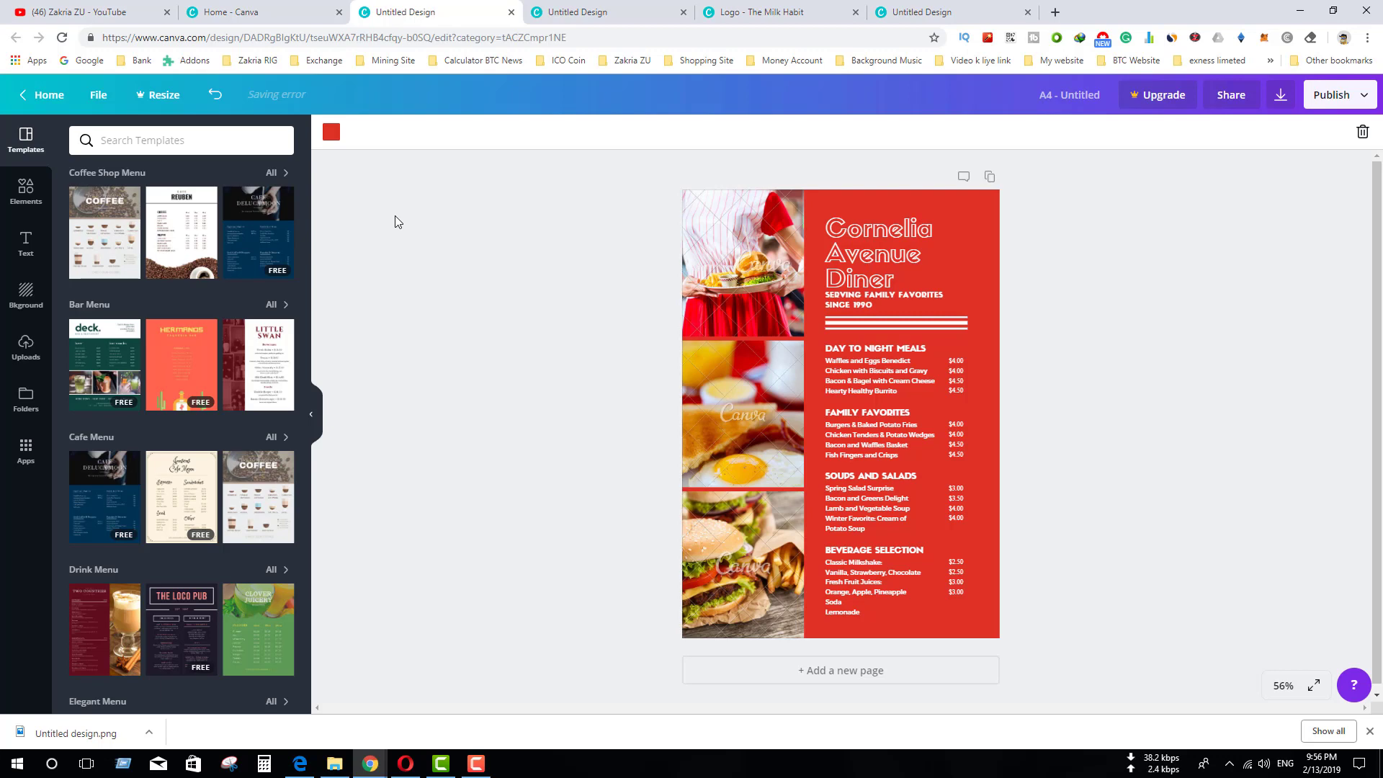
Step: Switch to the open YouTube channel page showing its uploaded videos
left_click(100, 13)
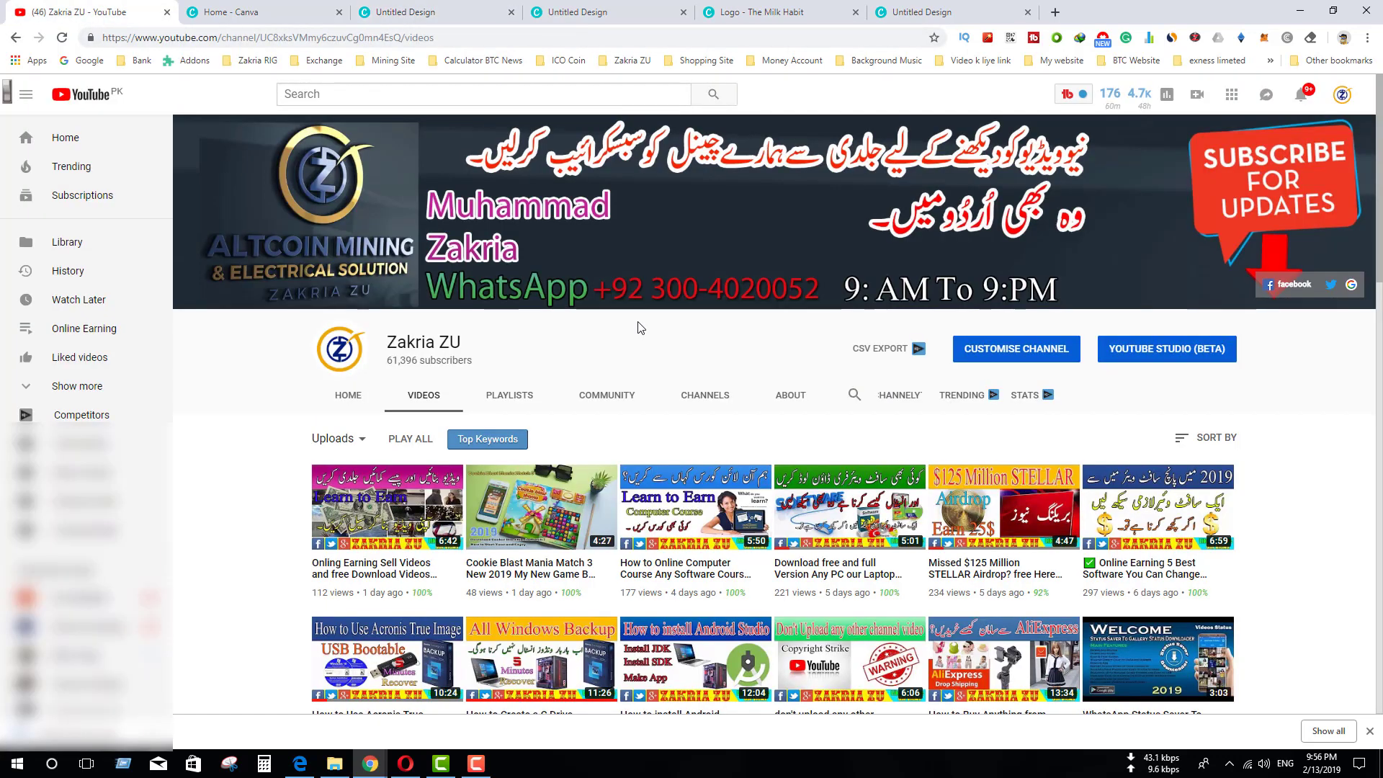